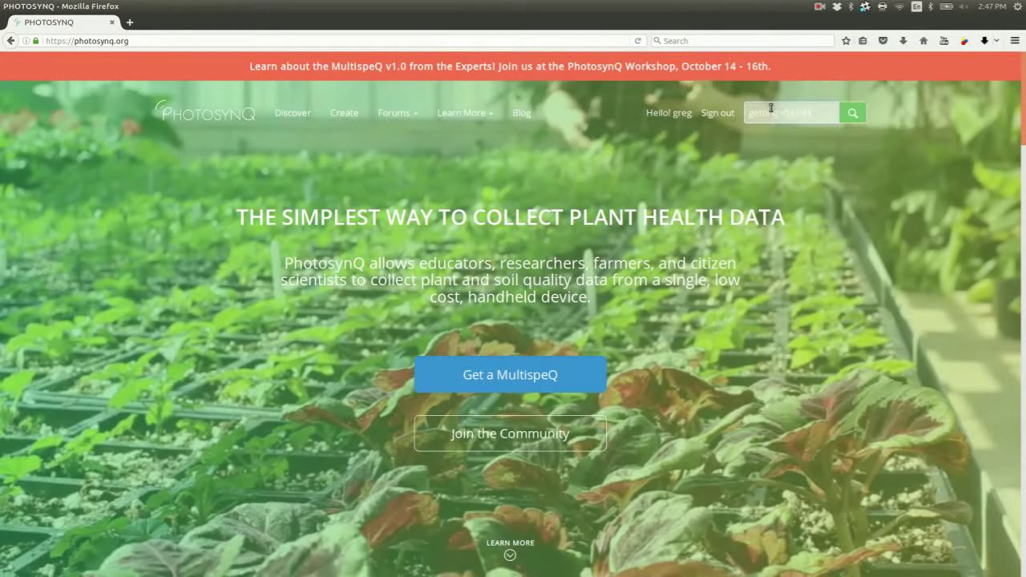
- Search the site for 'Getting Started with MultispeQ' and open that project
{"action": "left_click", "coordinate": [771, 109]}
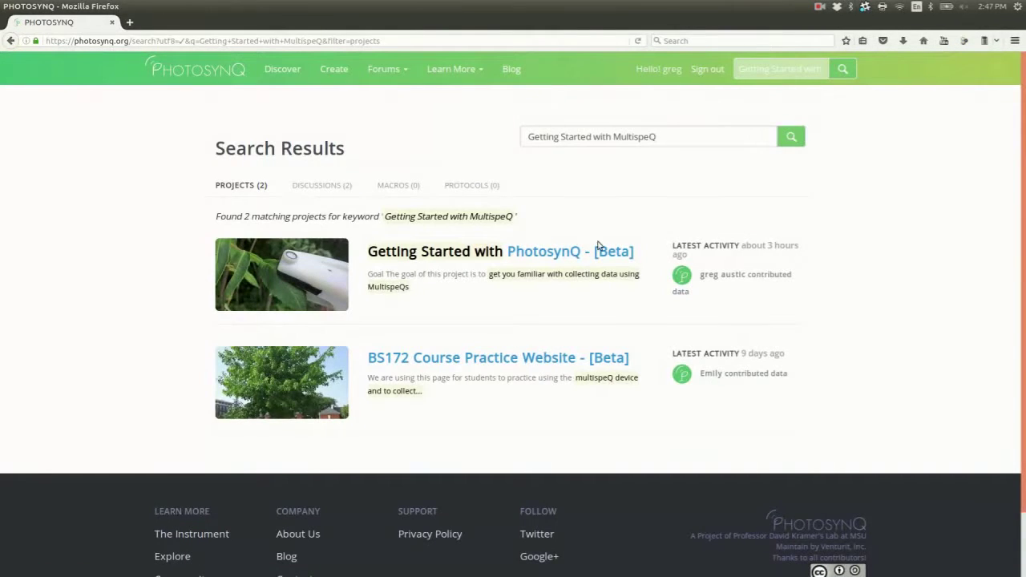
{"action": "left_click", "coordinate": [584, 254]}
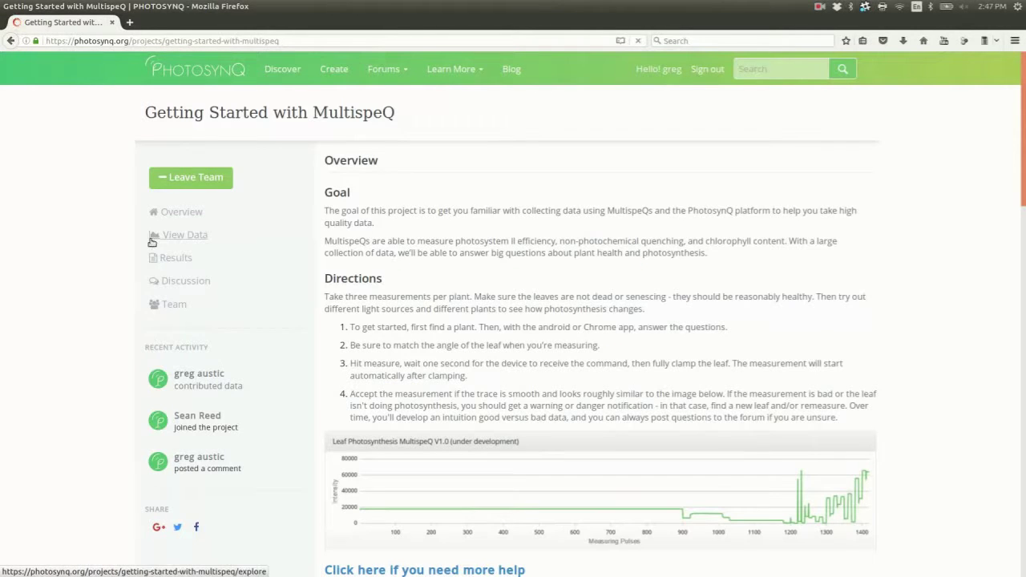
- Open the project's data explorer so it loads the 191-measurement Whole Data Set
{"action": "left_click", "coordinate": [193, 237]}
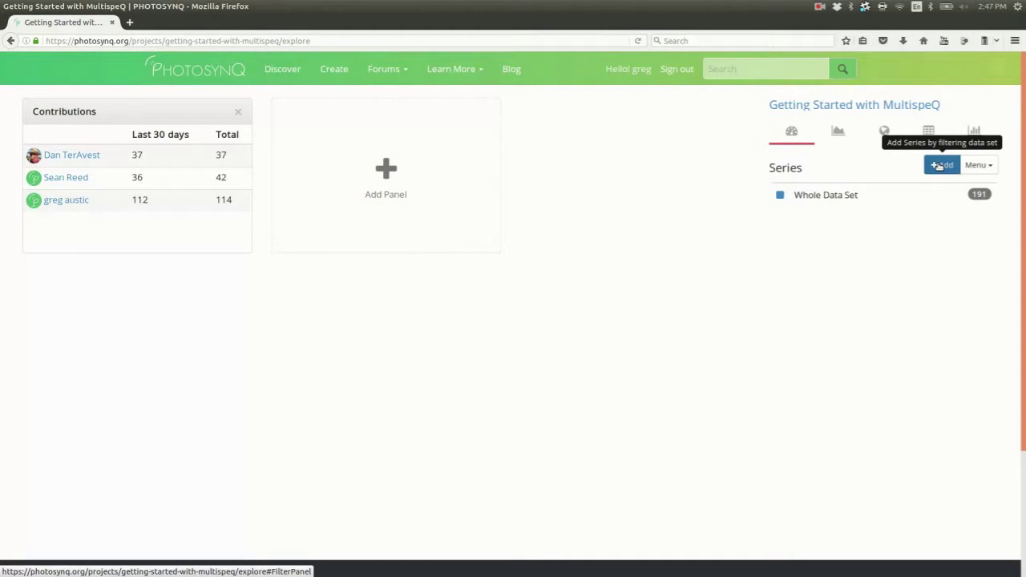
- Add a new series filtered by Collaborators to a single user's 113 measurements
{"action": "left_click", "coordinate": [938, 165]}
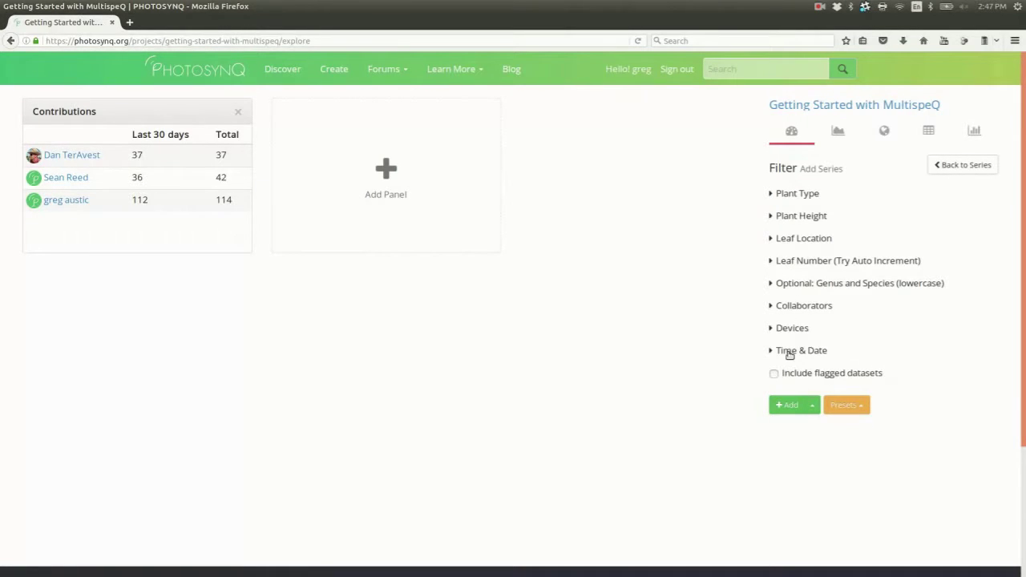
{"action": "left_click", "coordinate": [787, 351]}
{"action": "left_click", "coordinate": [787, 351]}
{"action": "left_click", "coordinate": [788, 329]}
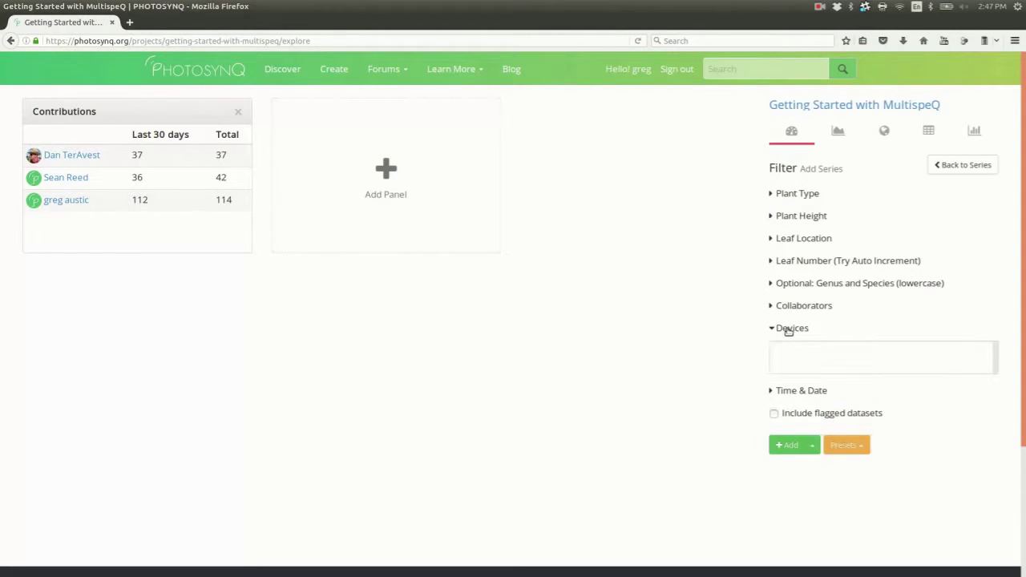
{"action": "left_click", "coordinate": [790, 327]}
{"action": "left_click", "coordinate": [796, 306]}
{"action": "left_click", "coordinate": [796, 306]}
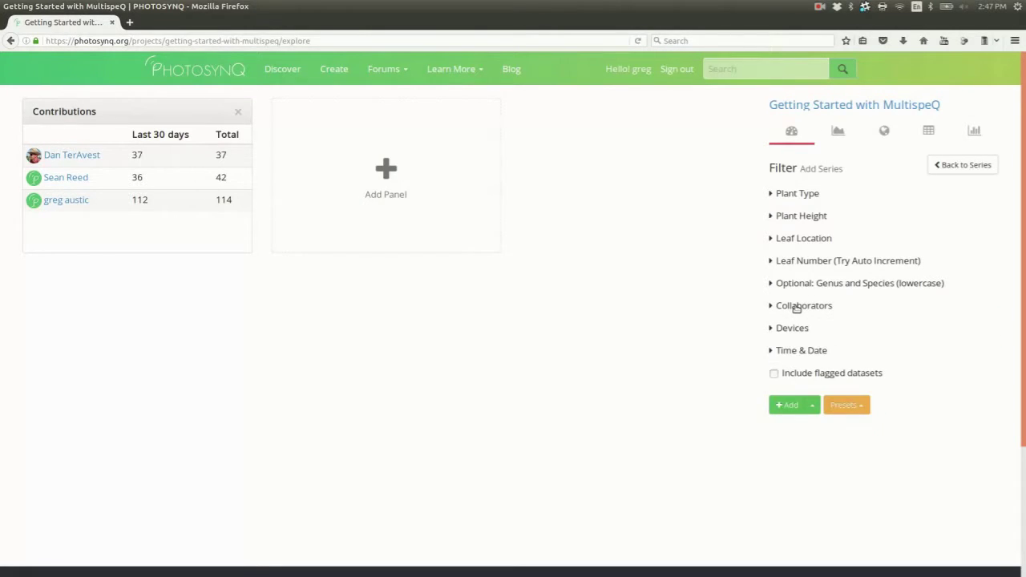
{"action": "left_click", "coordinate": [797, 307]}
{"action": "scroll", "coordinate": [799, 336], "scroll_direction": "down", "scroll_amount": 1}
{"action": "left_click", "coordinate": [800, 345]}
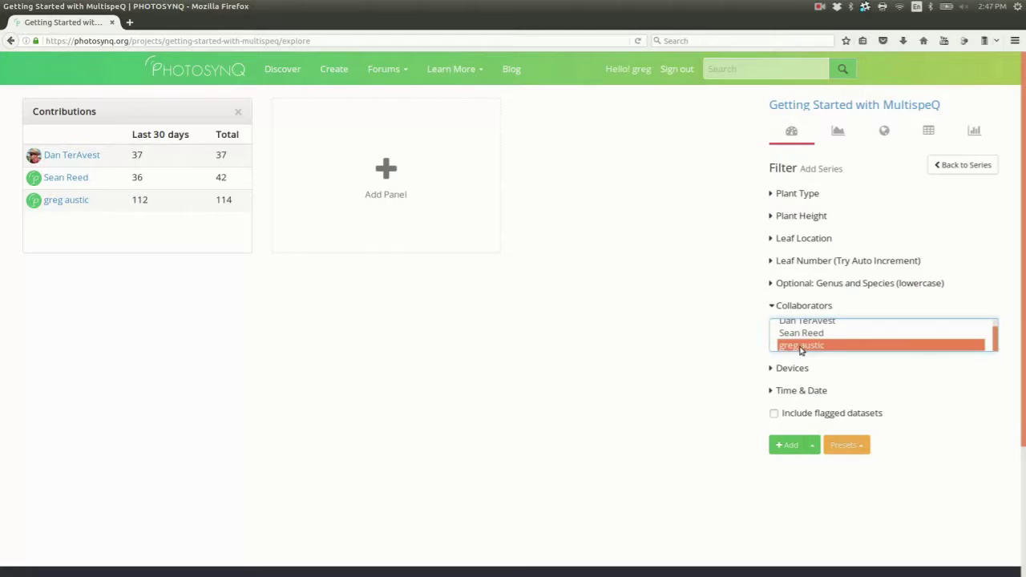
{"action": "left_click", "coordinate": [794, 452]}
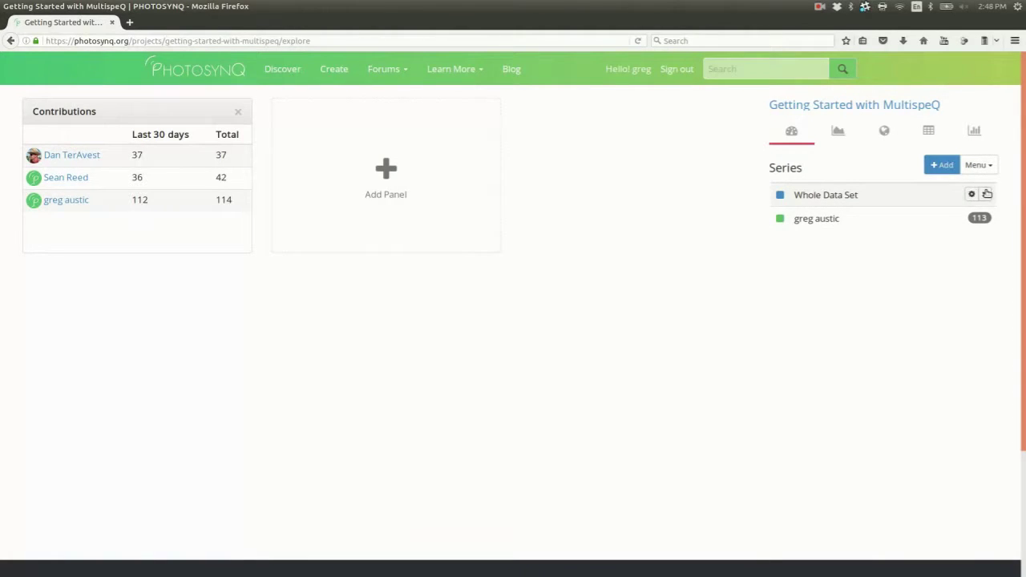
- Delete the Whole Data Set series, turning off future delete confirmations
{"action": "left_click", "coordinate": [986, 194]}
{"action": "left_click", "coordinate": [496, 130]}
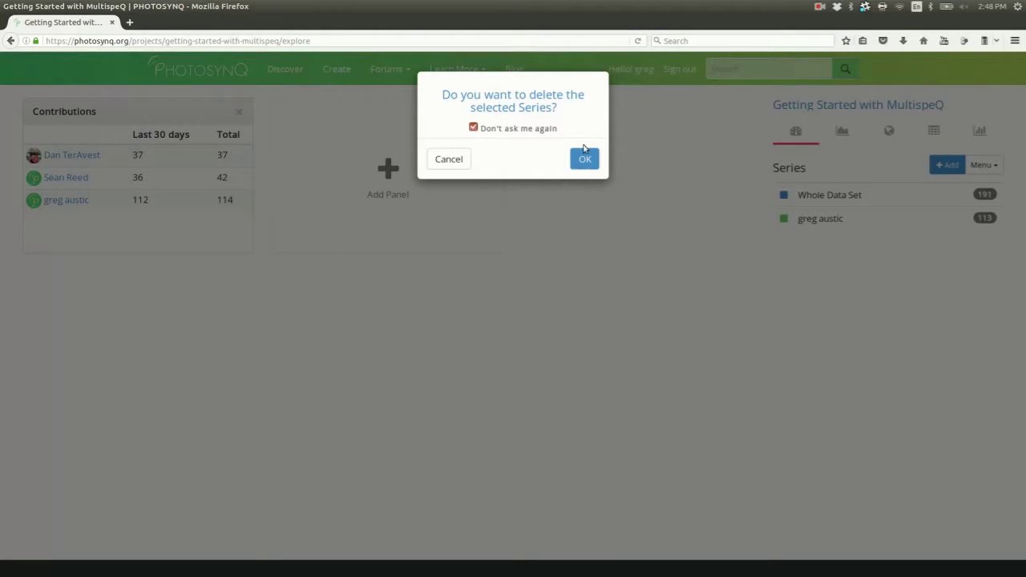
{"action": "left_click", "coordinate": [585, 158]}
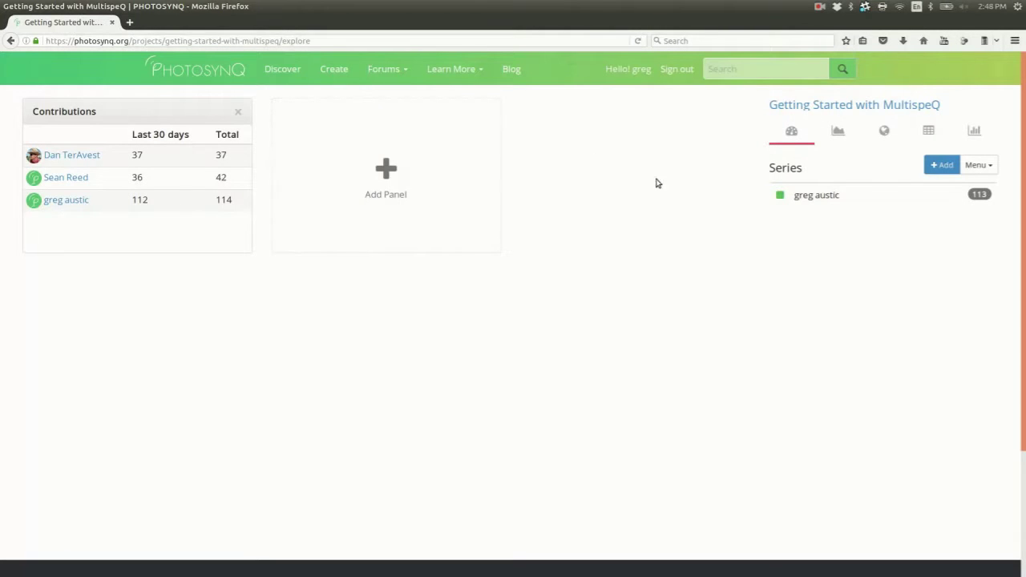
- Plot the series as a scatter of Light intensity [PAR] against Time
{"action": "mouse_move", "coordinate": [826, 198]}
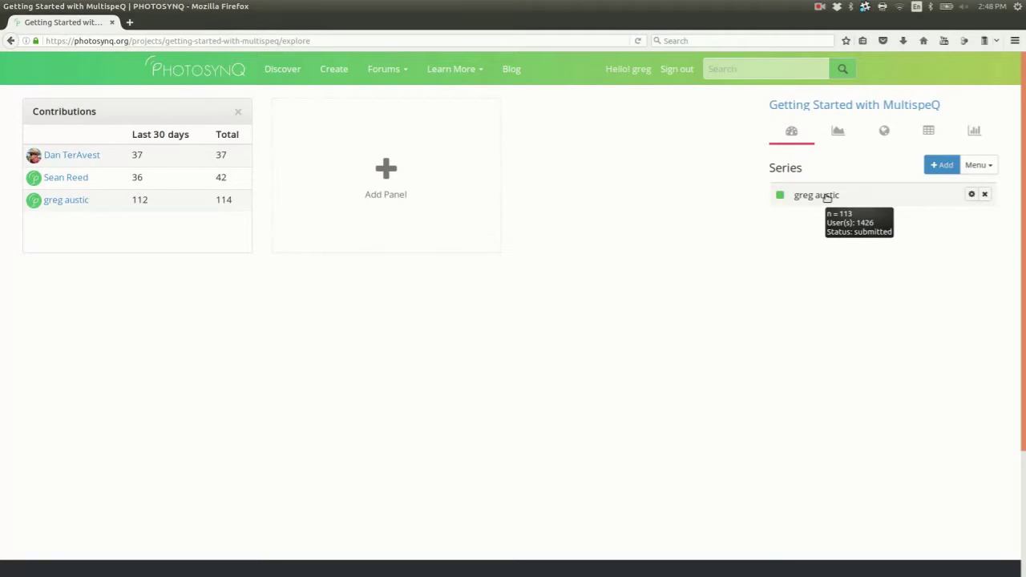
{"action": "left_click", "coordinate": [837, 131]}
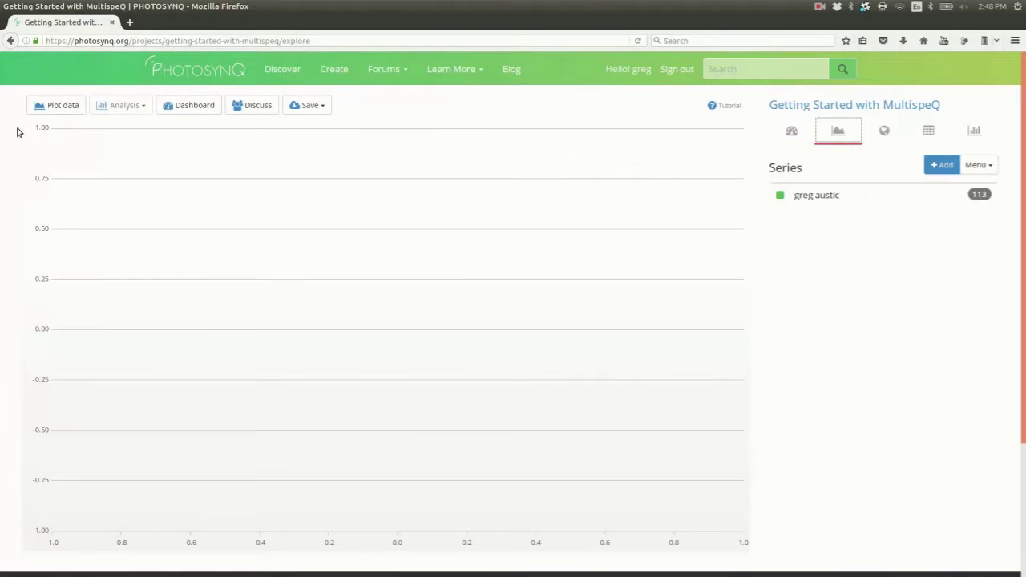
{"action": "left_click", "coordinate": [60, 105]}
{"action": "left_click", "coordinate": [619, 242]}
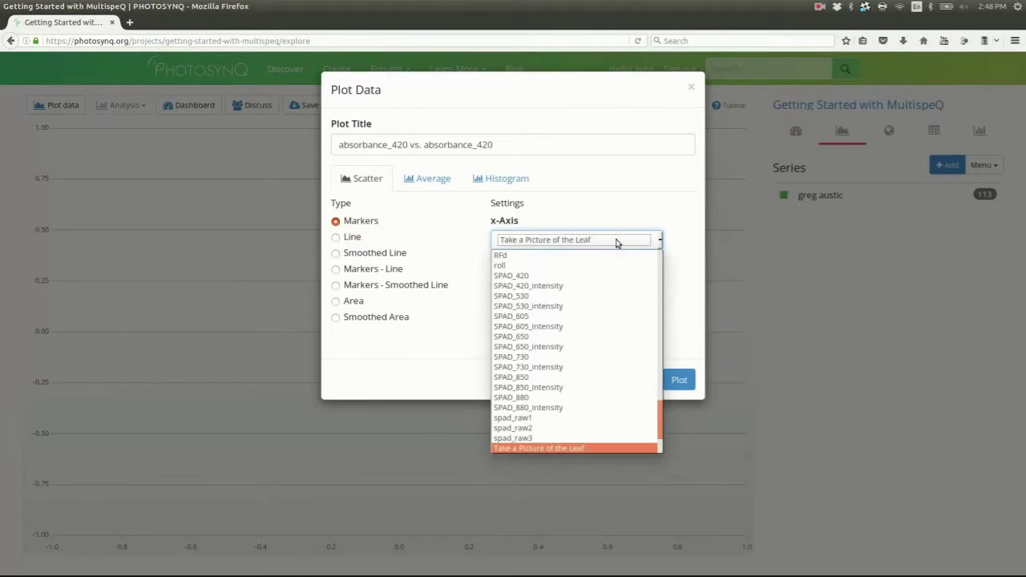
{"action": "left_click", "coordinate": [601, 446]}
{"action": "left_click", "coordinate": [553, 286]}
{"action": "scroll", "coordinate": [558, 358], "scroll_direction": "down", "scroll_amount": 5}
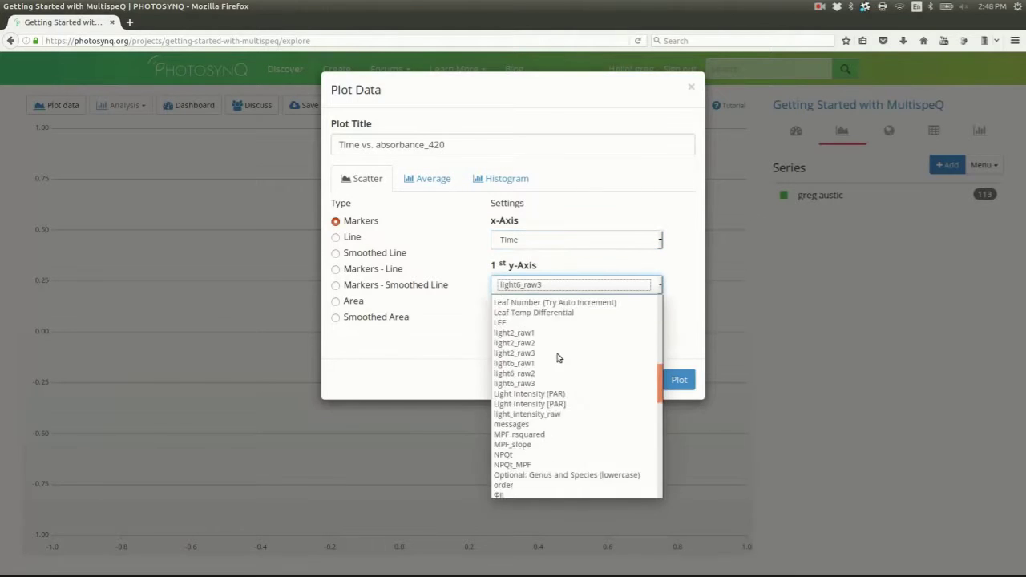
{"action": "scroll", "coordinate": [558, 359], "scroll_direction": "down", "scroll_amount": 1}
{"action": "left_click", "coordinate": [559, 392]}
{"action": "left_click", "coordinate": [678, 380]}
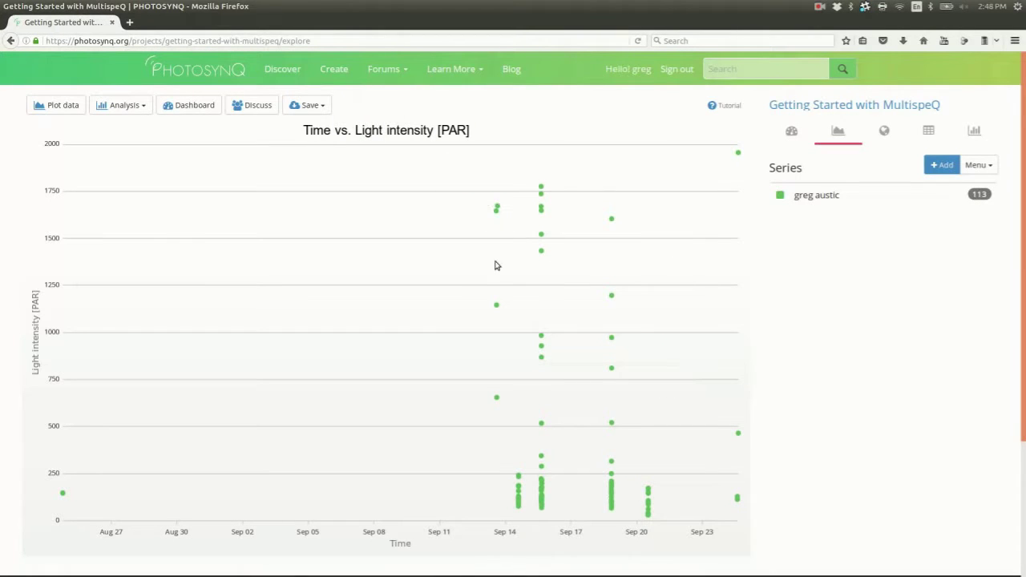
- Zoom into the Sep 14 cluster and inspect one measurement's detail page before returning
{"action": "left_click_drag", "start_coordinate": [485, 196], "coordinate": [504, 563]}
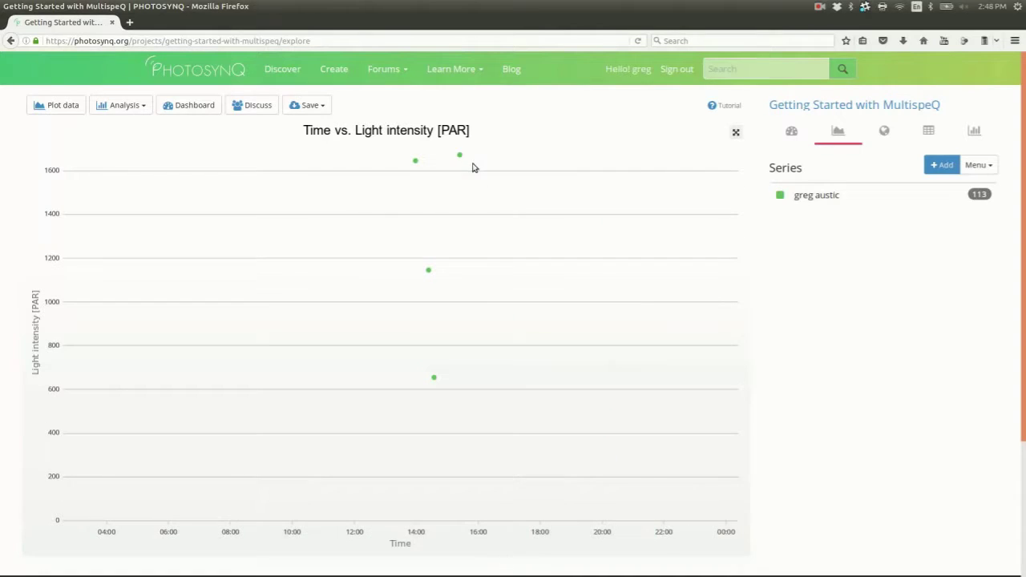
{"action": "left_click", "coordinate": [460, 157]}
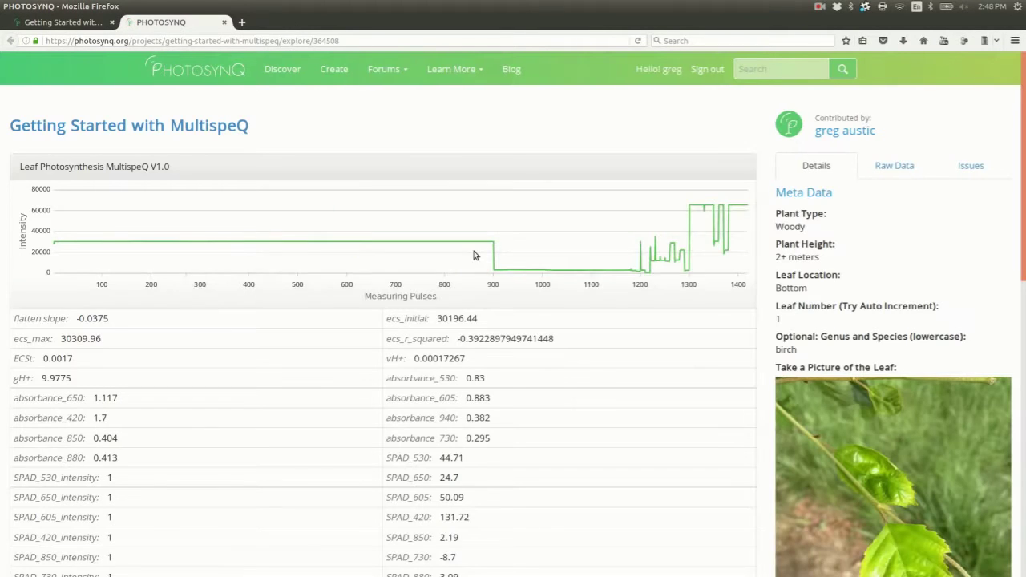
{"action": "scroll", "coordinate": [506, 352], "scroll_direction": "down", "scroll_amount": 4}
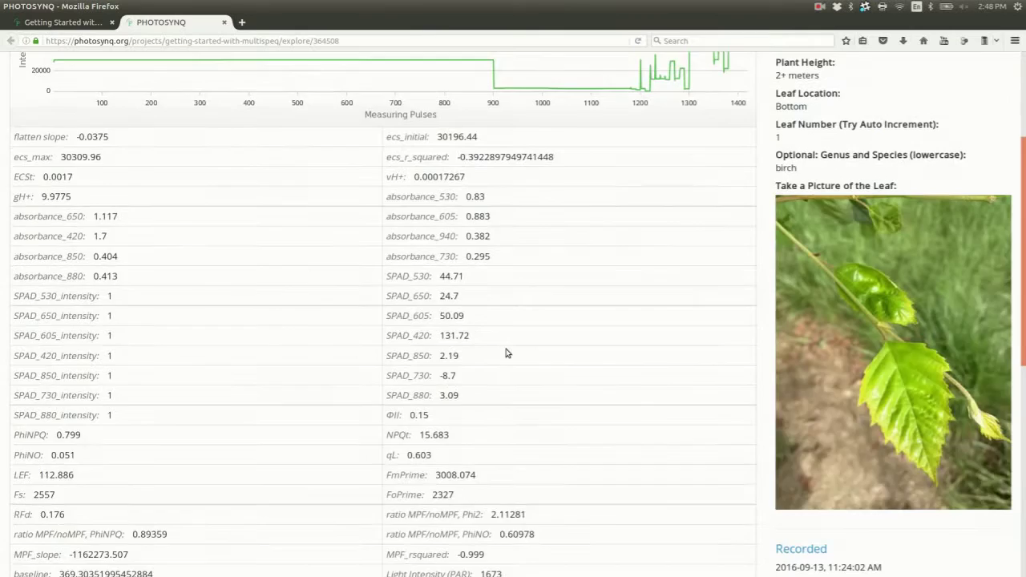
{"action": "scroll", "coordinate": [508, 350], "scroll_direction": "up", "scroll_amount": 5}
{"action": "left_click", "coordinate": [85, 23]}
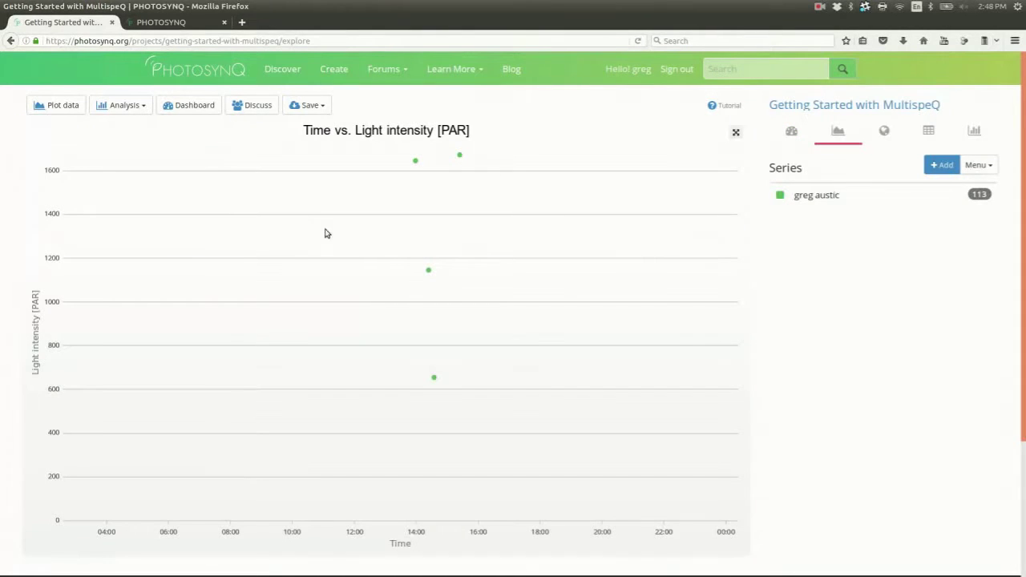
- Reset the chart's date range, zoom into the Sep 15 measurements, and reopen plot settings
{"action": "left_click", "coordinate": [732, 132]}
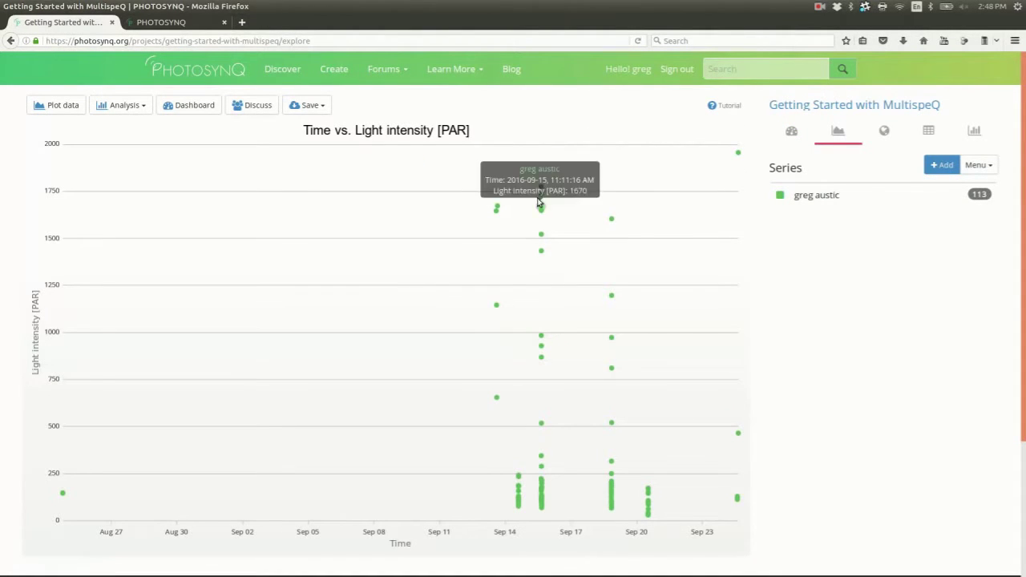
{"action": "left_click_drag", "start_coordinate": [531, 183], "coordinate": [545, 409]}
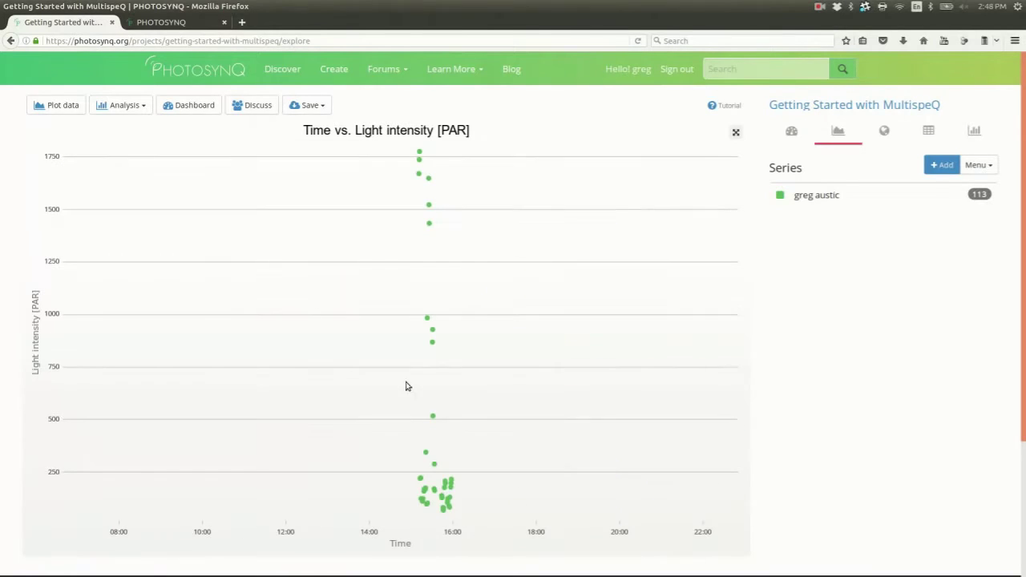
{"action": "left_click", "coordinate": [58, 105]}
- Plot Leaf Number (Try Auto Increment) against Time and zoom into the 20:05–20:45 window
{"action": "left_click", "coordinate": [583, 286]}
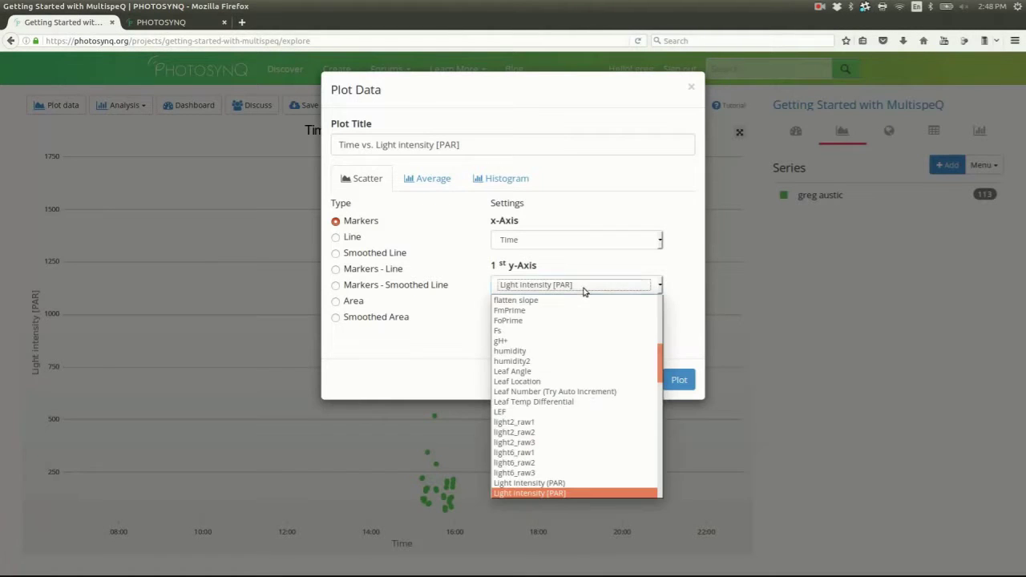
{"action": "left_click", "coordinate": [597, 392]}
{"action": "left_click", "coordinate": [678, 380]}
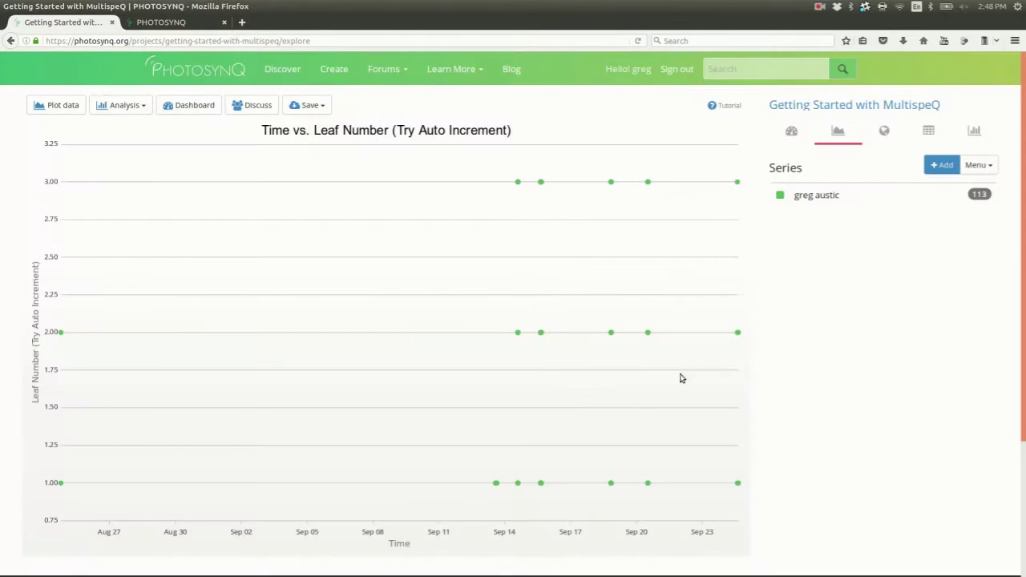
{"action": "left_click_drag", "start_coordinate": [495, 174], "coordinate": [782, 493]}
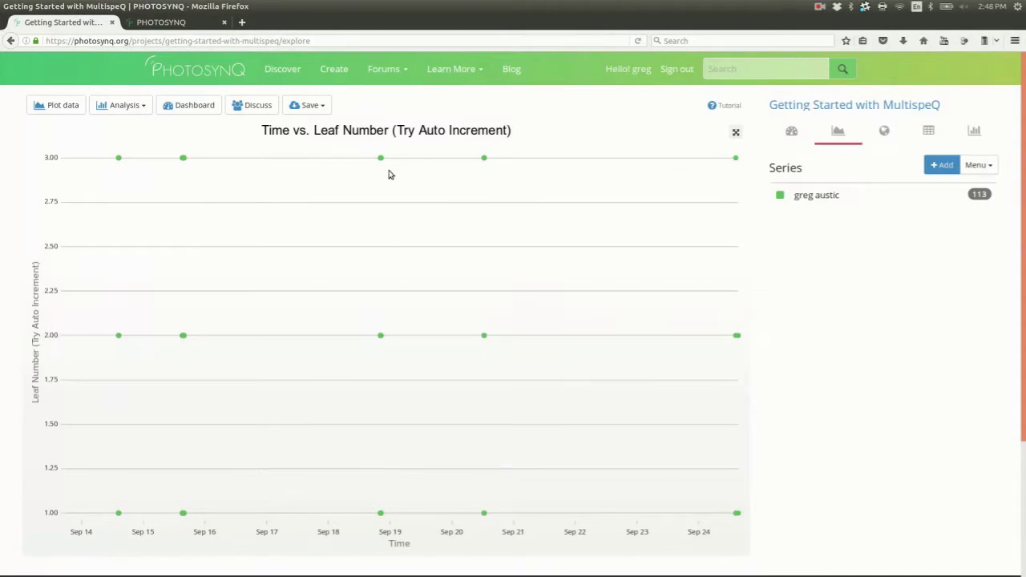
{"action": "left_click_drag", "start_coordinate": [378, 158], "coordinate": [394, 535]}
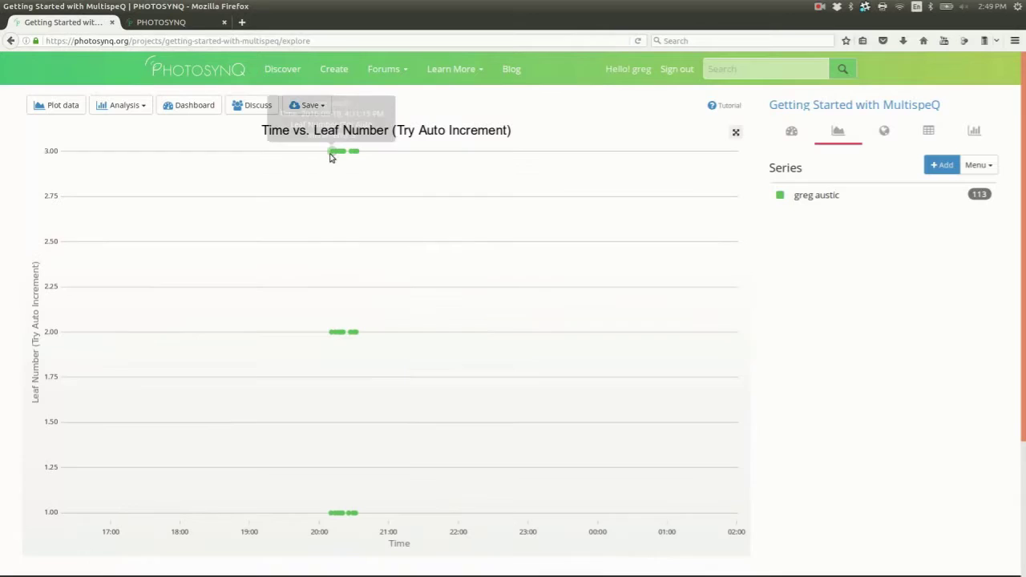
{"action": "left_click_drag", "start_coordinate": [342, 274], "coordinate": [374, 532]}
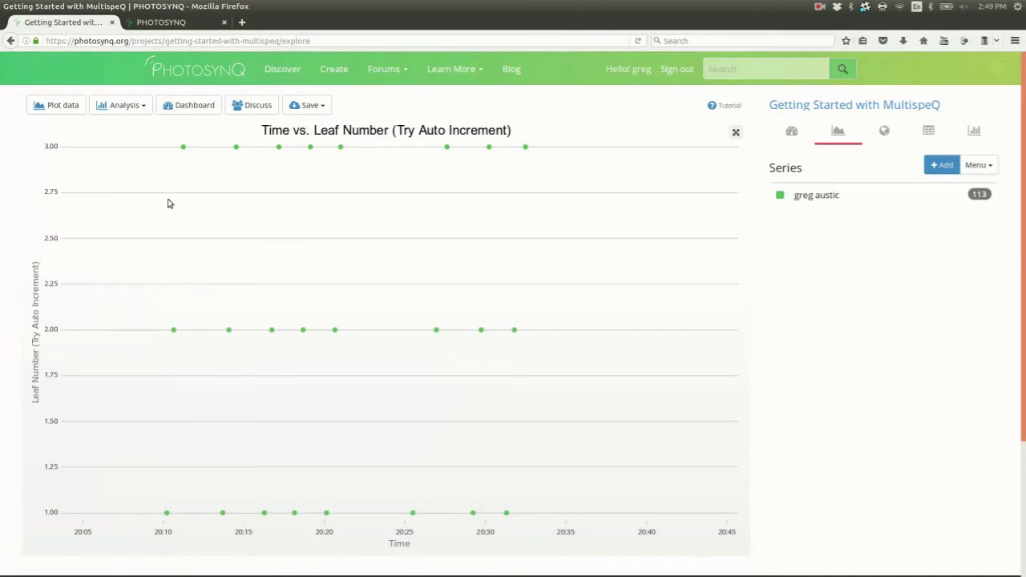
{"action": "left_click", "coordinate": [893, 141]}
{"action": "scroll", "coordinate": [188, 345], "scroll_direction": "up", "scroll_amount": 8}
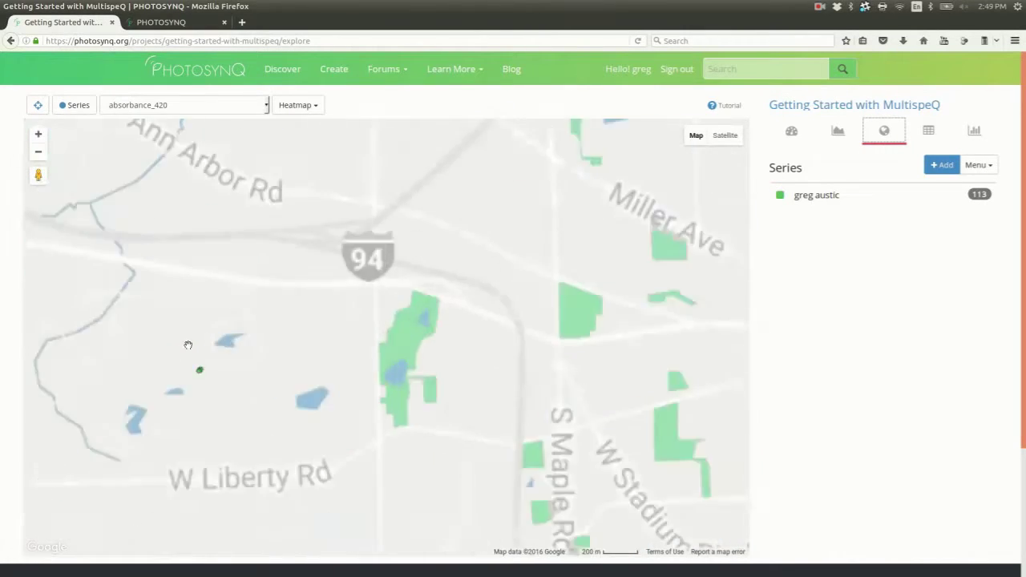
{"action": "scroll", "coordinate": [188, 344], "scroll_direction": "up", "scroll_amount": 6}
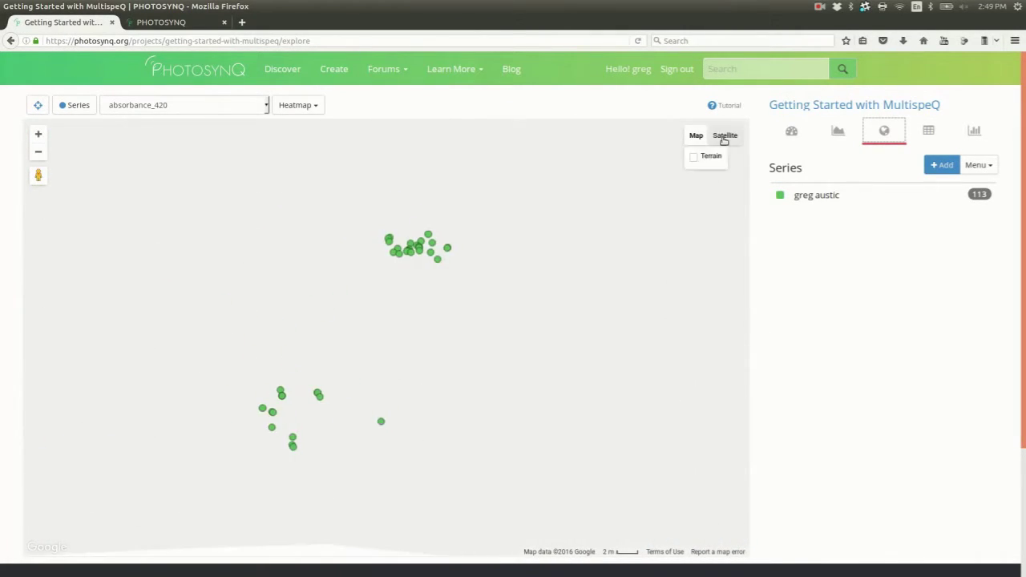
{"action": "left_click", "coordinate": [723, 136]}
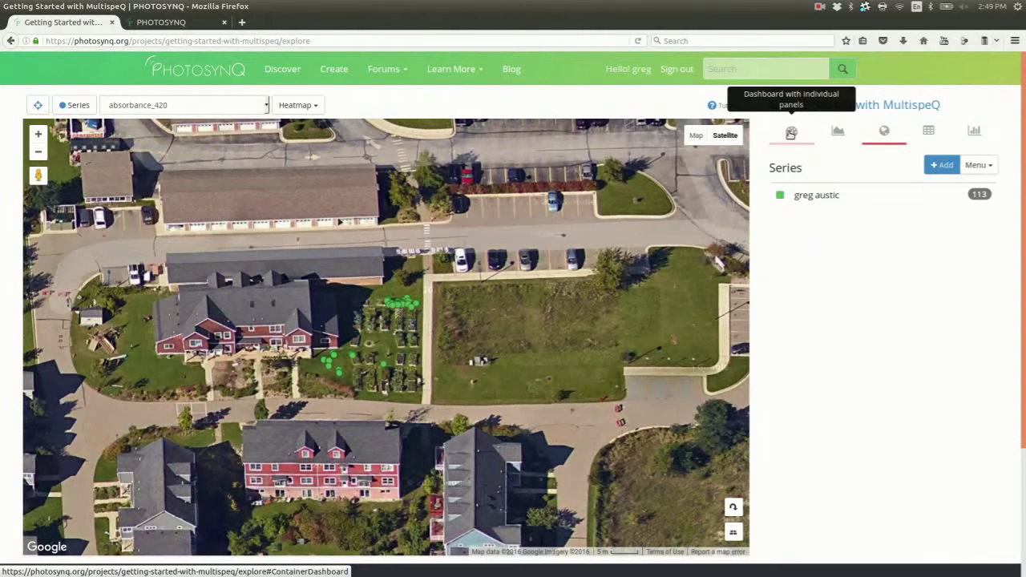
{"action": "left_click", "coordinate": [837, 130]}
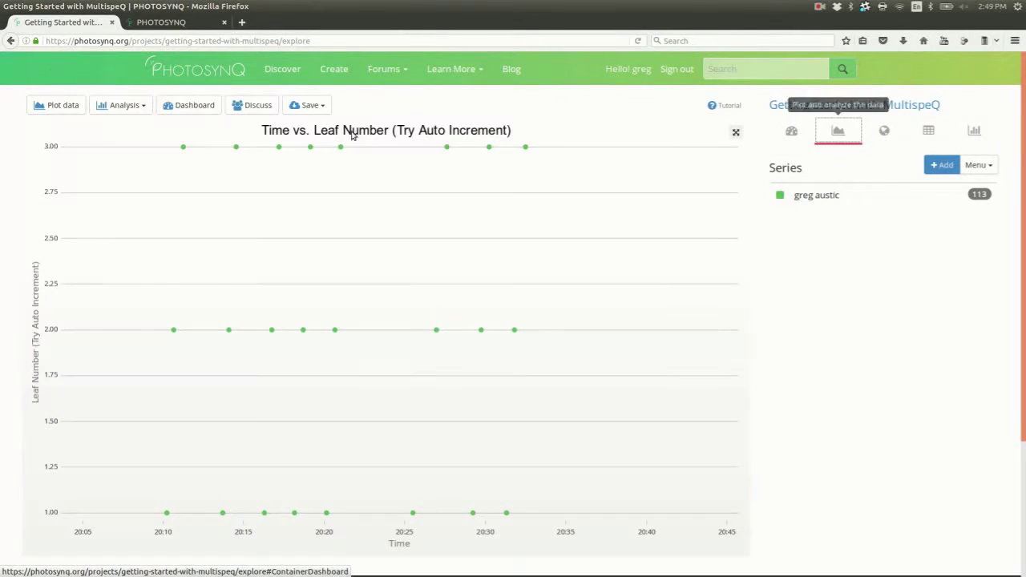
- Set the chart's x-axis to Light intensity [PAR] and bring up the first y-axis choices
{"action": "left_click", "coordinate": [60, 105]}
{"action": "left_click", "coordinate": [611, 242]}
{"action": "scroll", "coordinate": [572, 347], "scroll_direction": "up", "scroll_amount": 5}
{"action": "left_click", "coordinate": [572, 348]}
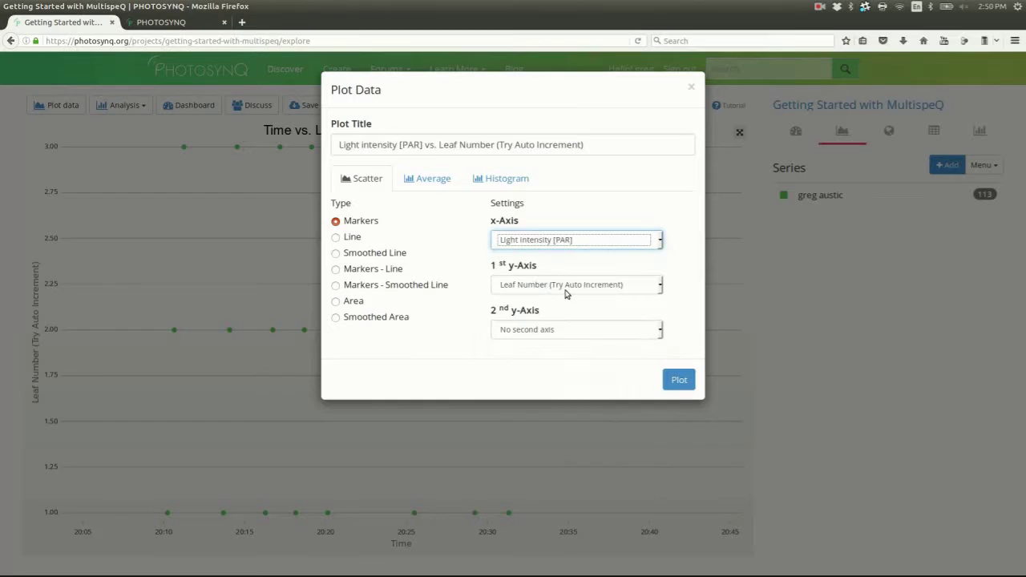
{"action": "left_click", "coordinate": [565, 287]}
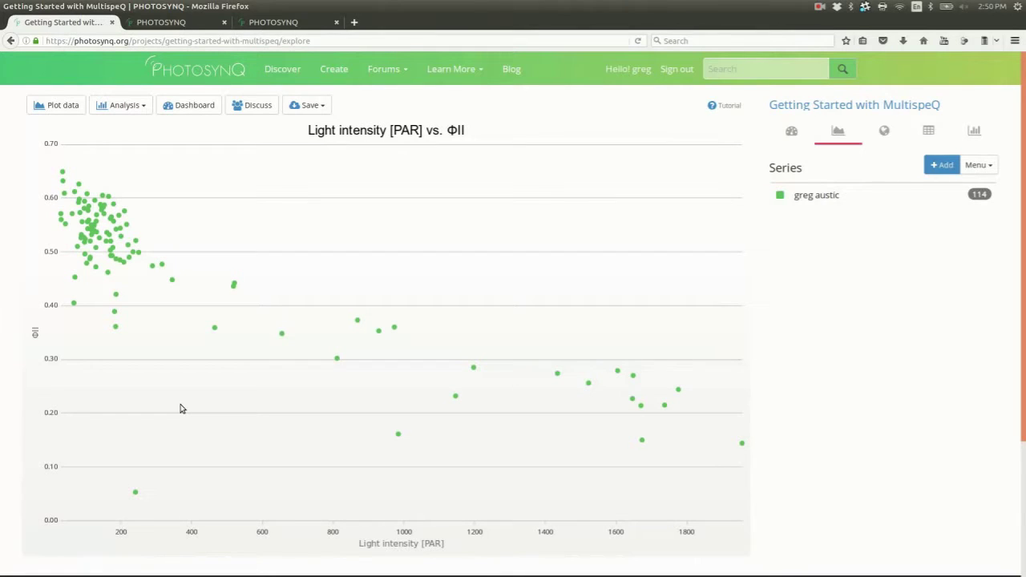
- Open the low outlier point's measurement page and scroll through its details
{"action": "left_click", "coordinate": [135, 494]}
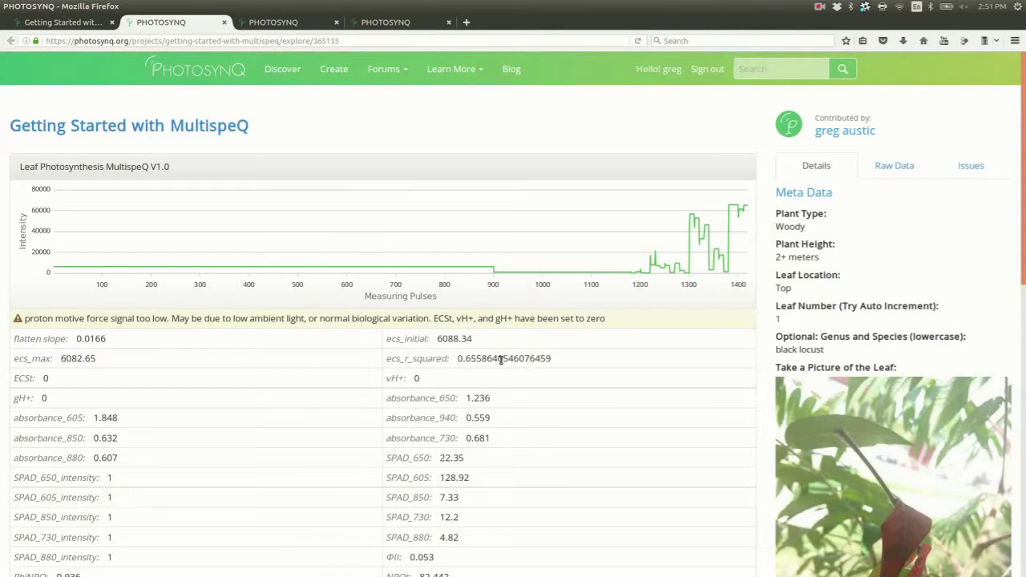
{"action": "scroll", "coordinate": [56, 175], "scroll_direction": "down", "scroll_amount": 2}
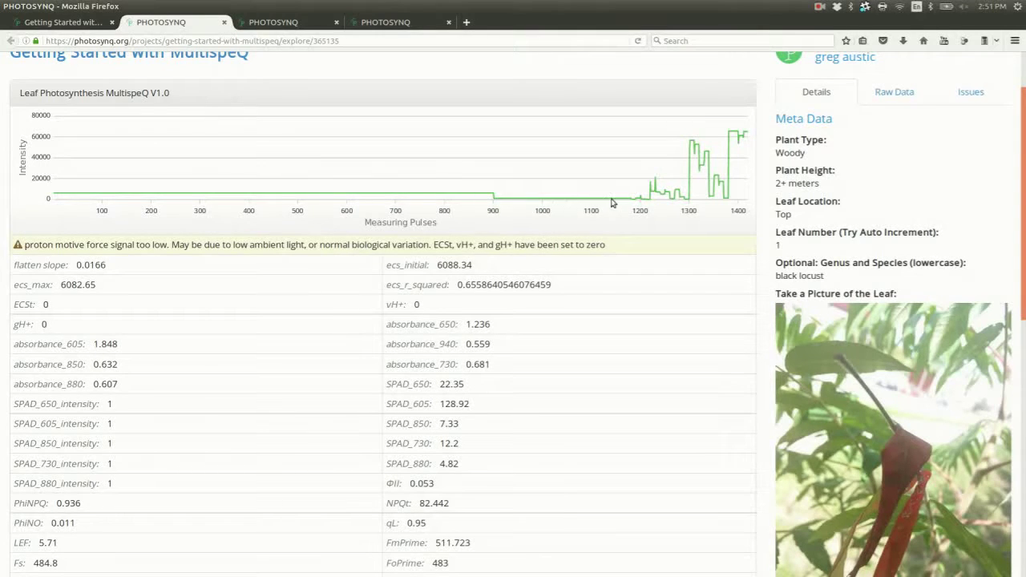
{"action": "scroll", "coordinate": [830, 358], "scroll_direction": "down", "scroll_amount": 4}
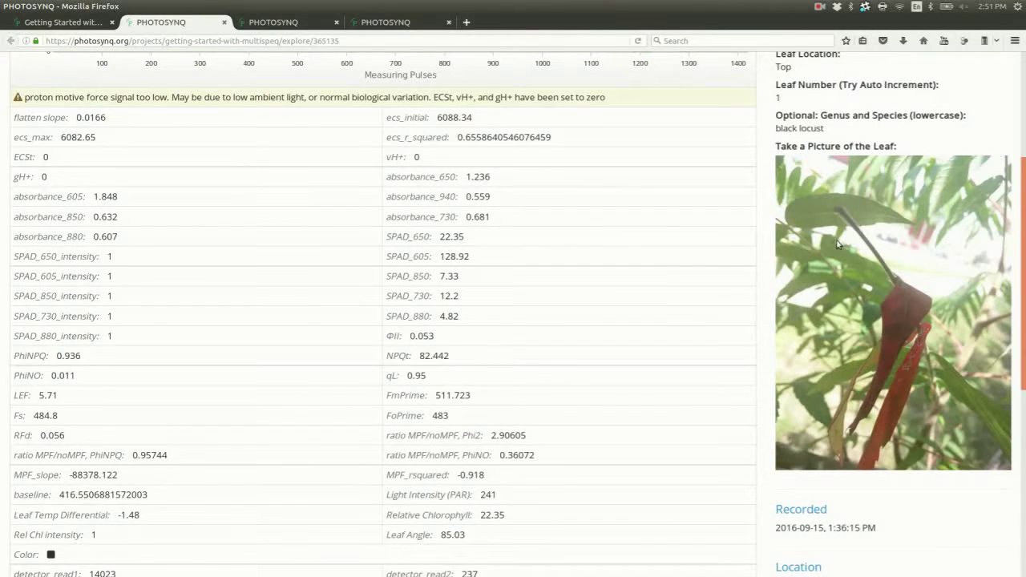
{"action": "scroll", "coordinate": [838, 245], "scroll_direction": "up", "scroll_amount": 6}
- Open the project overview in a new tab and highlight the directions on dead leaves and remeasuring
{"action": "left_click", "coordinate": [273, 114]}
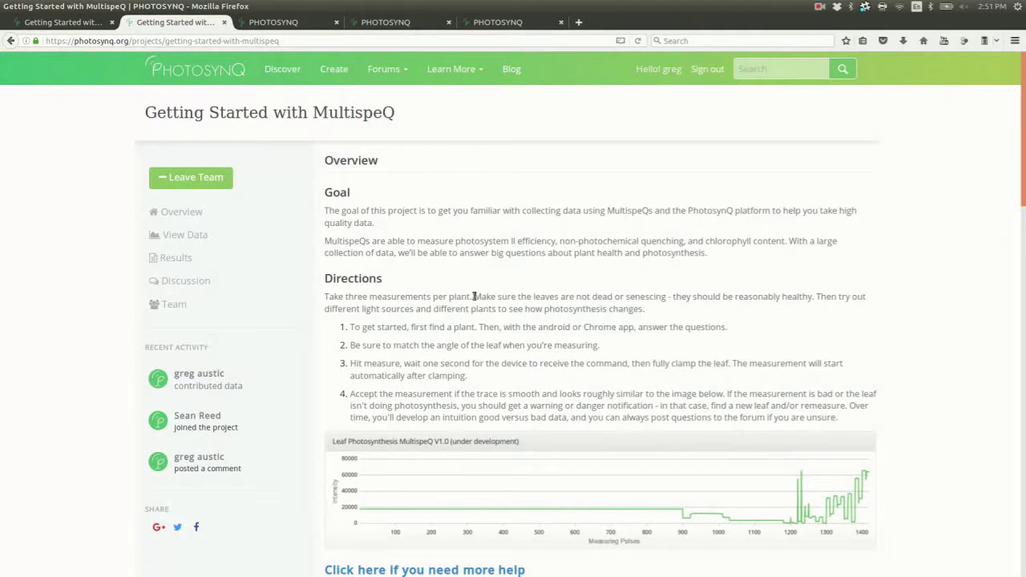
{"action": "mouse_move", "coordinate": [474, 296]}
{"action": "left_mouse_down"}
{"action": "mouse_move", "coordinate": [730, 290]}
{"action": "mouse_move", "coordinate": [811, 299]}
{"action": "left_mouse_up"}
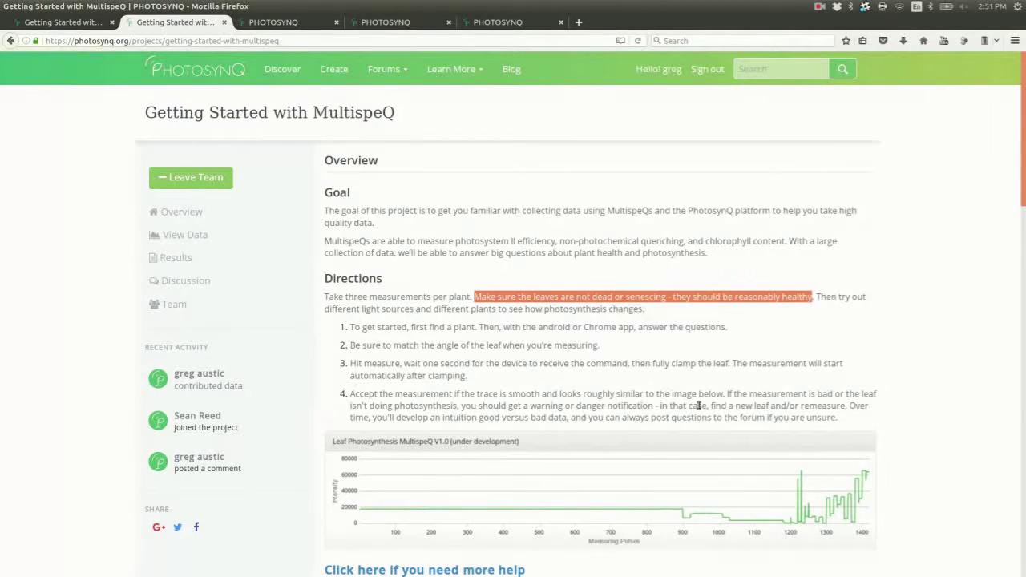
{"action": "left_click_drag", "start_coordinate": [726, 394], "coordinate": [841, 409]}
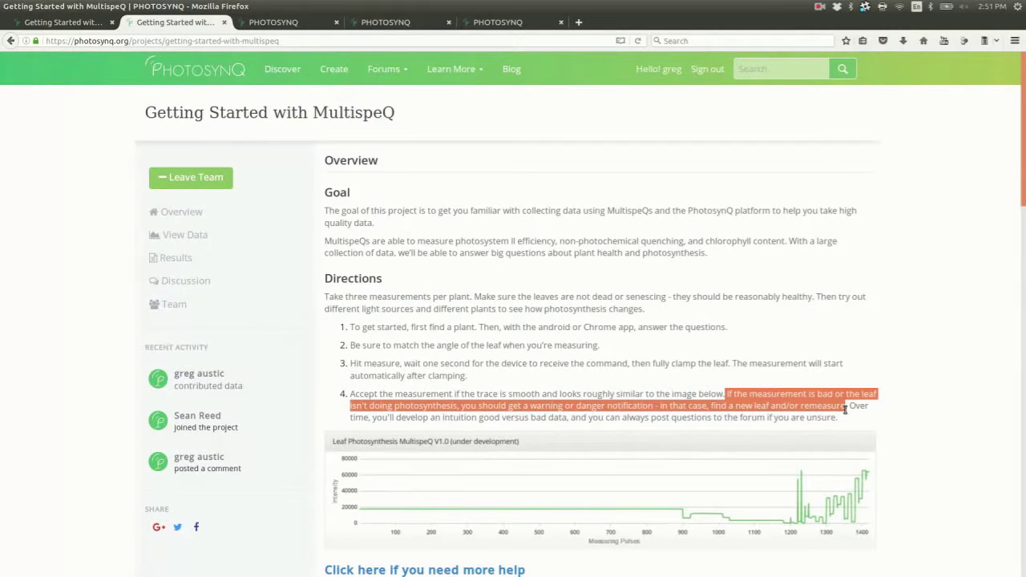
- Flag the black locust measurement with the reason 'dead leaf (senescing)', then review its metadata
{"action": "left_click", "coordinate": [273, 26]}
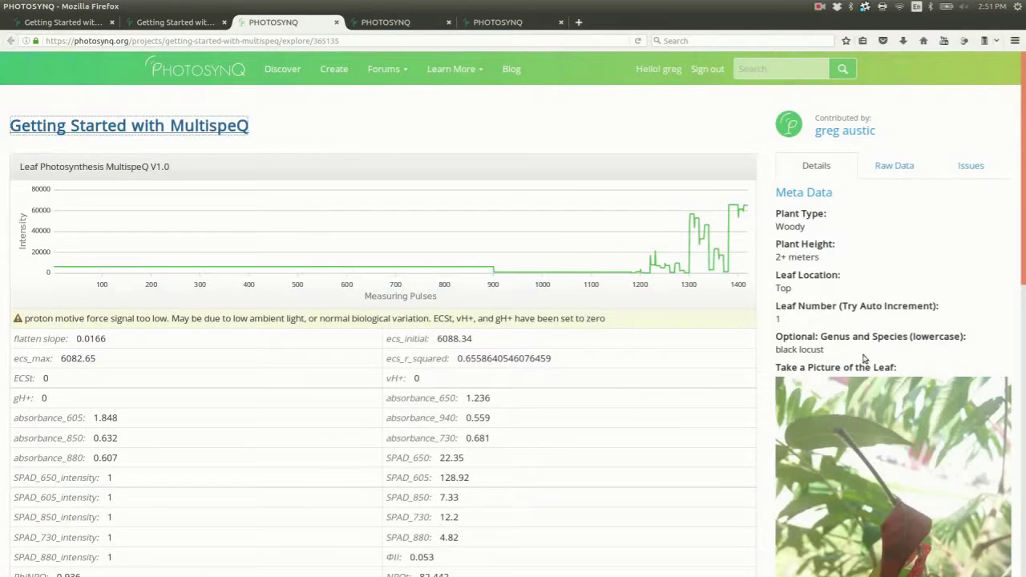
{"action": "left_click", "coordinate": [974, 168]}
{"action": "left_click", "coordinate": [857, 251]}
{"action": "type", "text": "dead leaf (senescing)"}
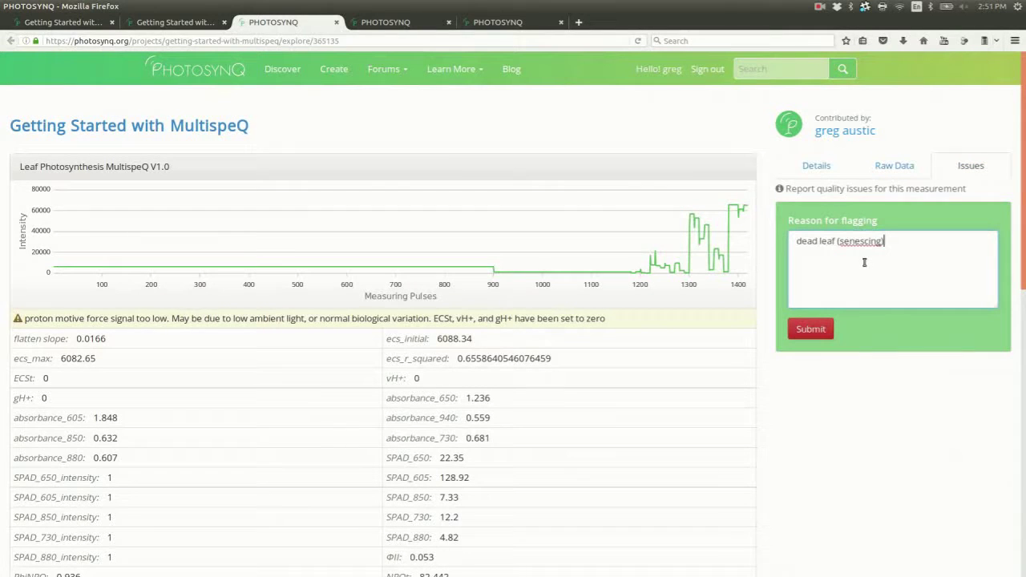
{"action": "left_click", "coordinate": [809, 330]}
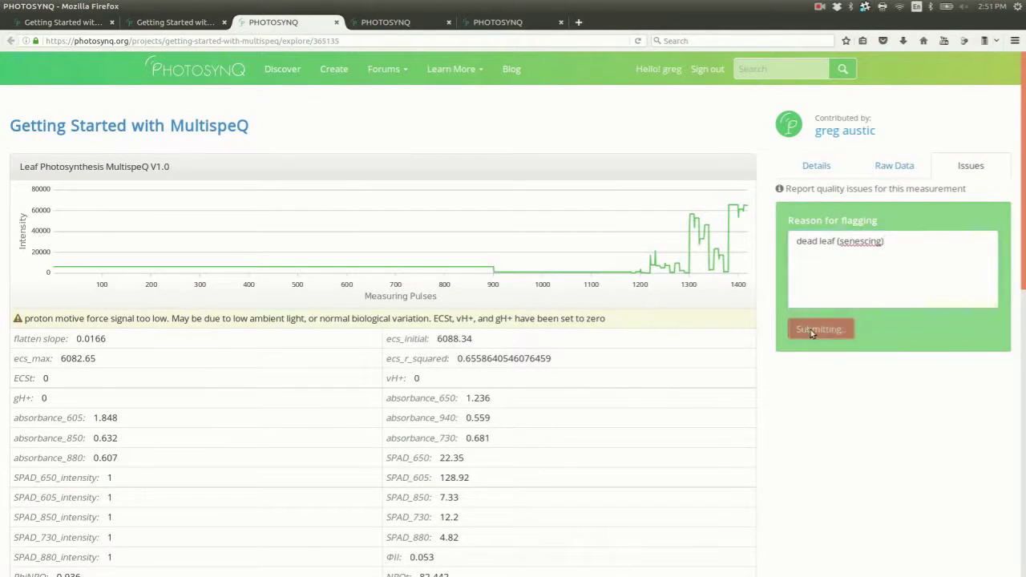
{"action": "left_click", "coordinate": [816, 165]}
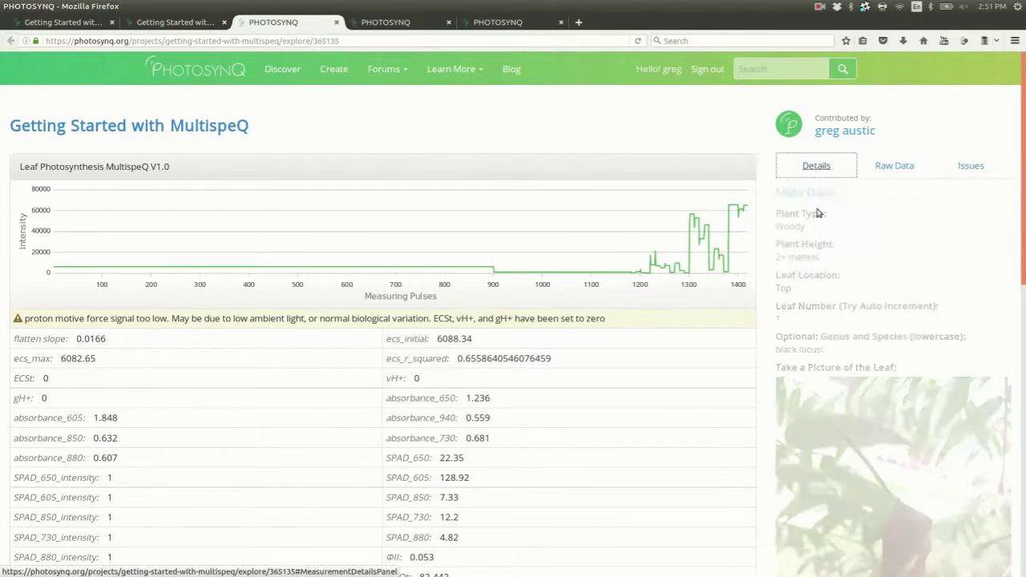
{"action": "scroll", "coordinate": [658, 332], "scroll_direction": "down", "scroll_amount": 5}
- Start a discussion titled 'should I flag this data point' asking for advice on flagging it
{"action": "key", "text": "ctrl+Page_Up"}
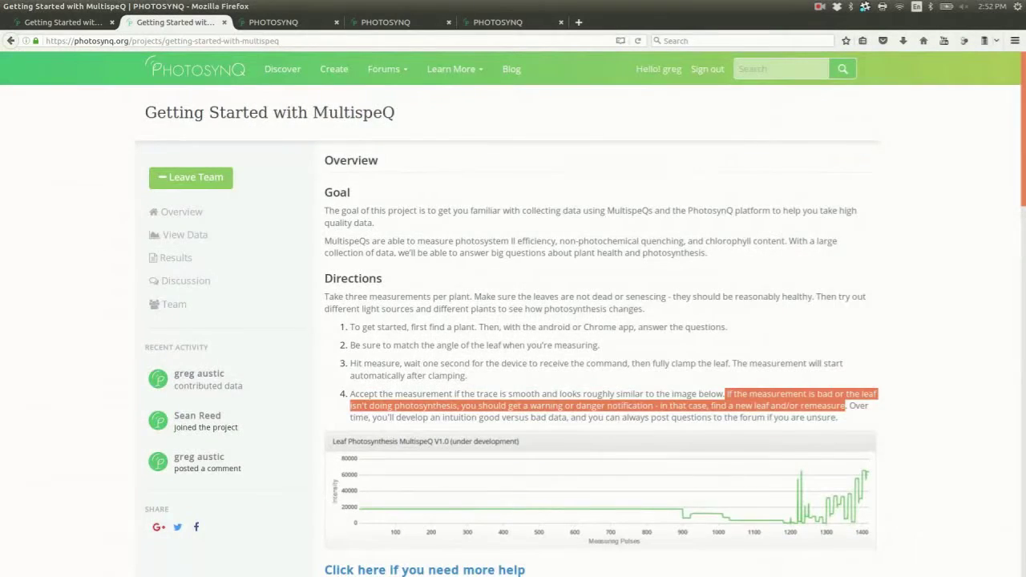
{"action": "scroll", "coordinate": [416, 265], "scroll_direction": "down", "scroll_amount": 15}
{"action": "left_click", "coordinate": [395, 214]}
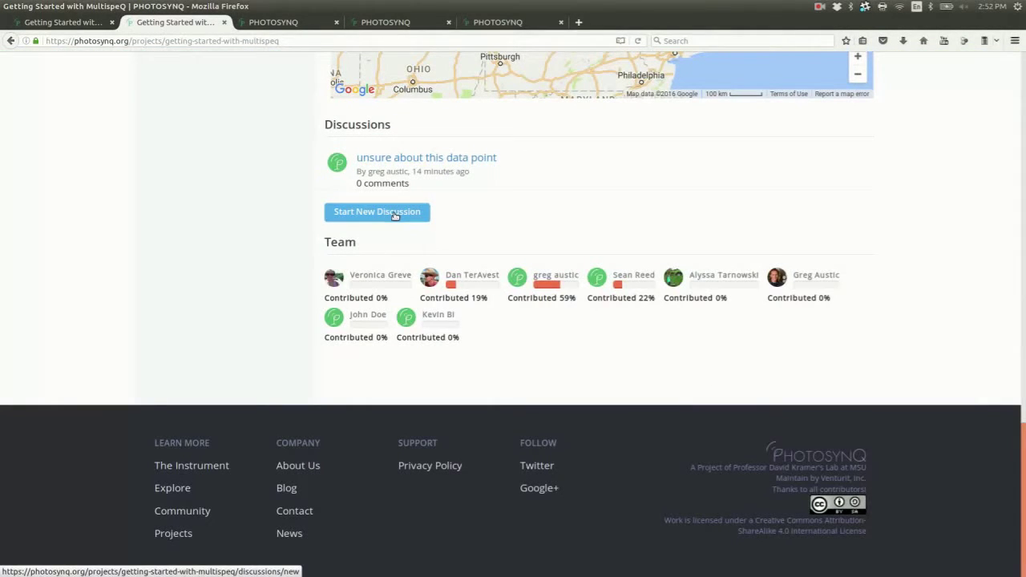
{"action": "type", "text": "should I flag this data point?"}
{"action": "left_click", "coordinate": [476, 355]}
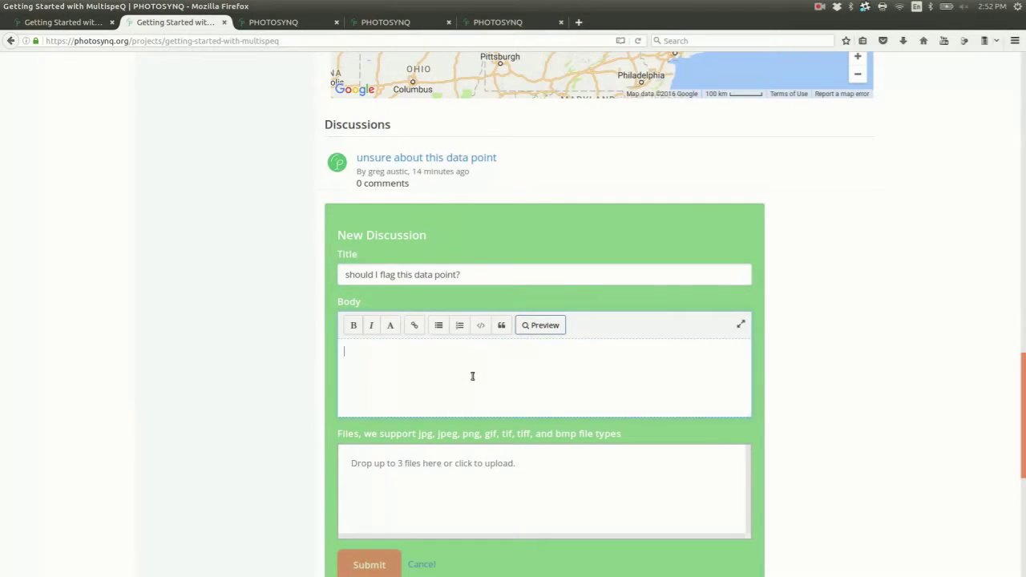
{"action": "type", "text": "note sure if I should flag this, could anyone provide me with some advice?"}
- Attach the leaf photo to the discussion and return to the data explorer chart
{"action": "key", "text": "alt+Tab"}
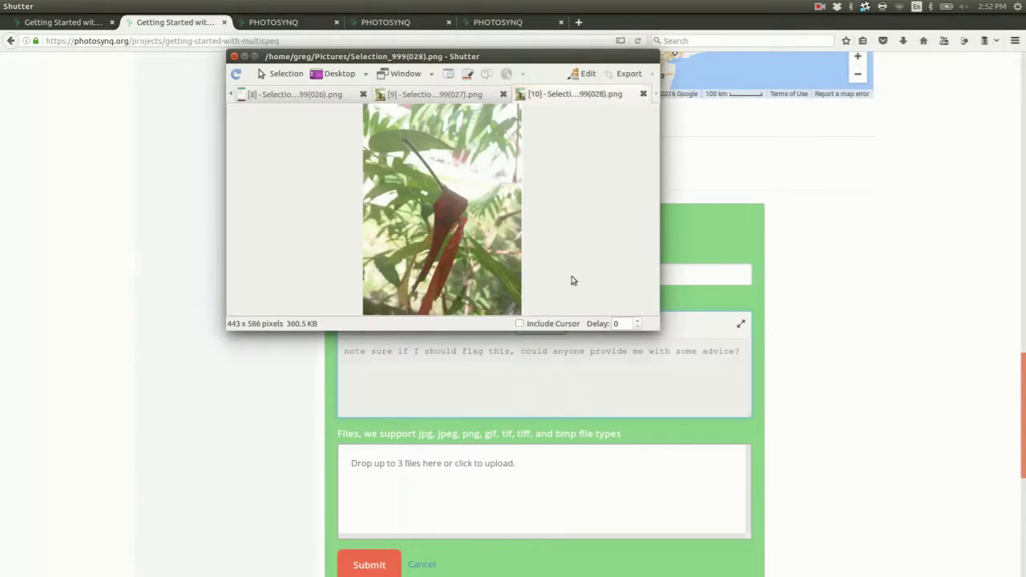
{"action": "left_click_drag", "start_coordinate": [481, 241], "coordinate": [533, 467]}
{"action": "left_click", "coordinate": [217, 451]}
{"action": "scroll", "coordinate": [217, 452], "scroll_direction": "down", "scroll_amount": 3}
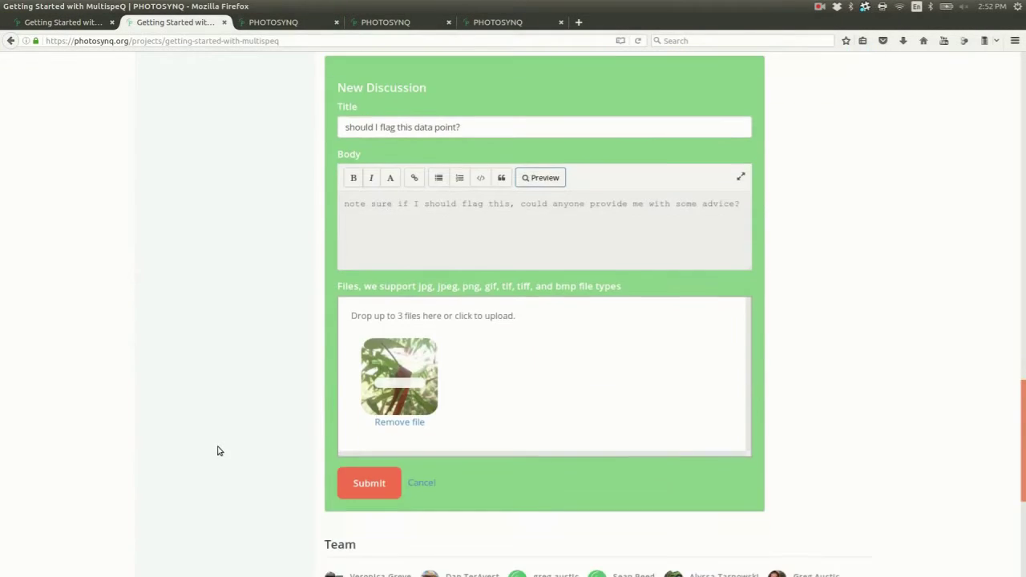
{"action": "key", "text": "alt+1"}
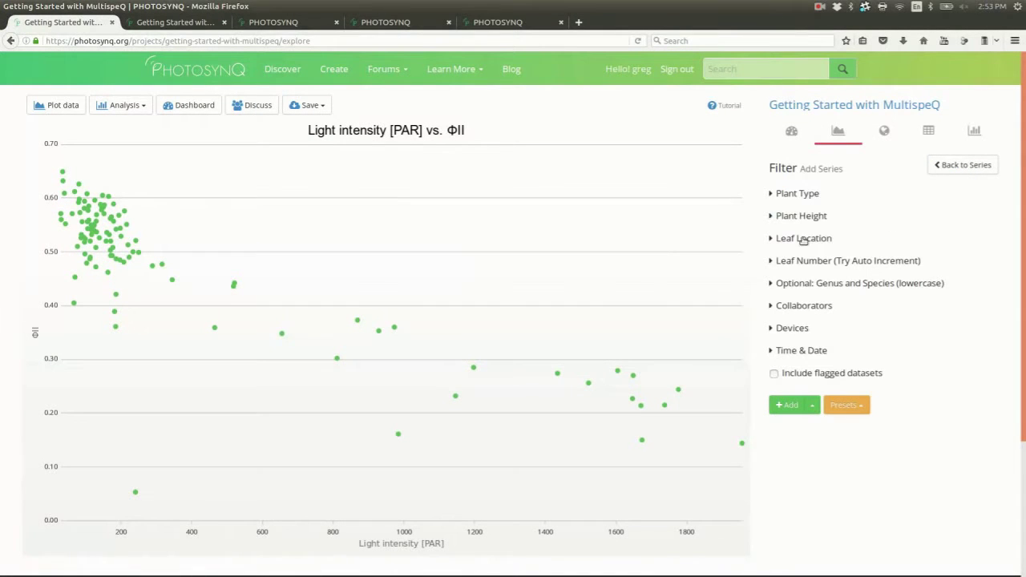
- Import the Top, Middle and Bottom leaf locations as separate series and delete the original all-data series
{"action": "left_click", "coordinate": [806, 238]}
{"action": "left_click", "coordinate": [813, 262]}
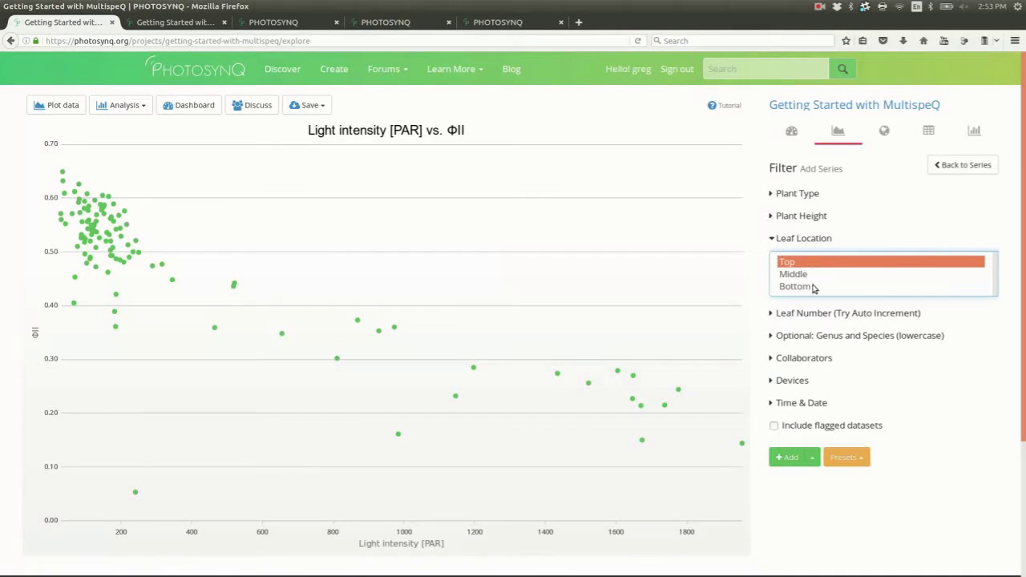
{"action": "left_click", "coordinate": [814, 287], "text": "shift"}
{"action": "left_click", "coordinate": [811, 456]}
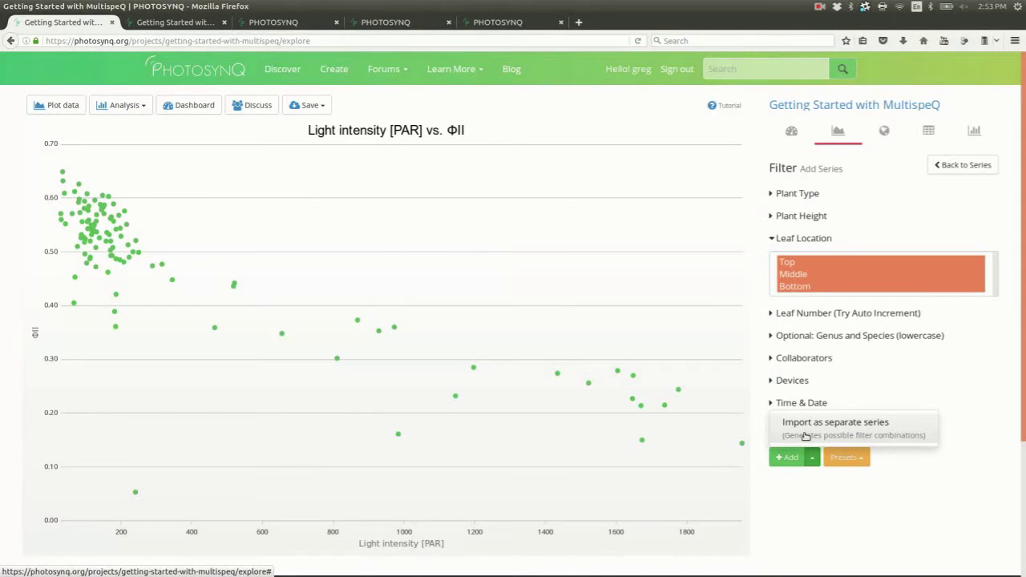
{"action": "left_click", "coordinate": [805, 436]}
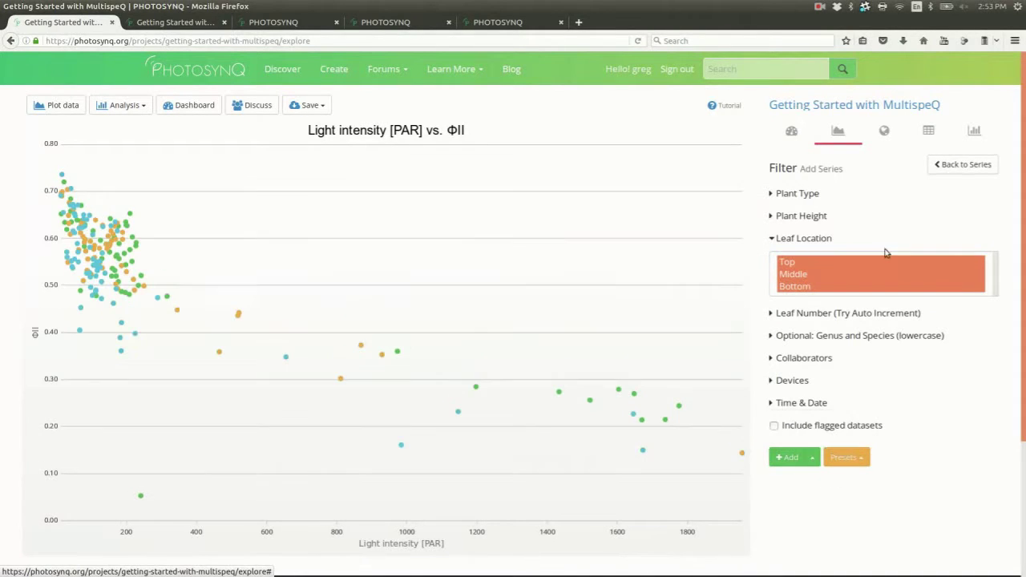
{"action": "left_click", "coordinate": [955, 164]}
{"action": "left_click", "coordinate": [985, 195]}
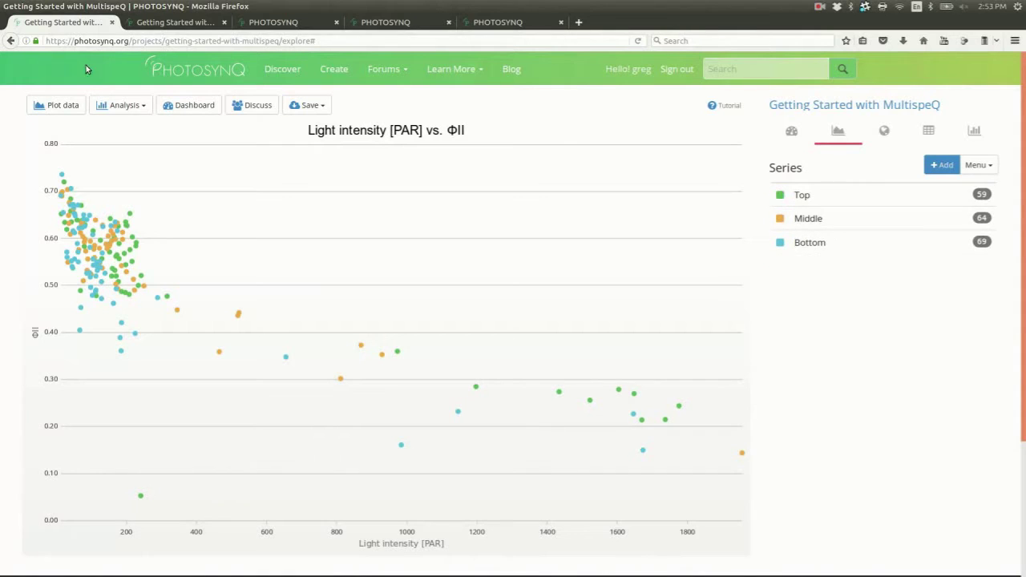
- Plot an Average bar chart of Light Intensity (PAR) per leaf location: Top 357, Bottom 178
{"action": "left_click", "coordinate": [76, 105]}
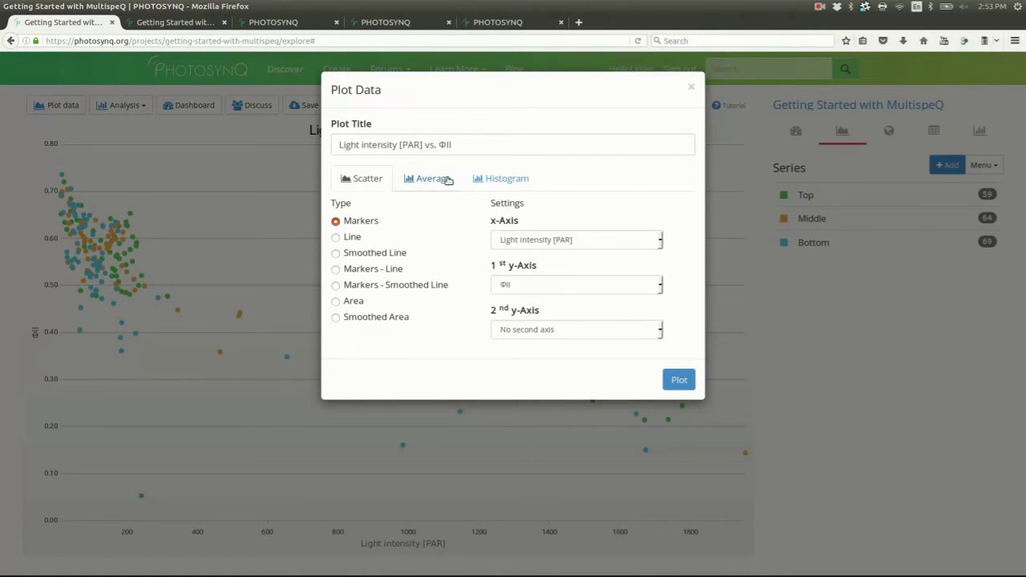
{"action": "left_click", "coordinate": [442, 180]}
{"action": "left_click", "coordinate": [521, 240]}
{"action": "scroll", "coordinate": [522, 239], "scroll_direction": "down", "scroll_amount": 8}
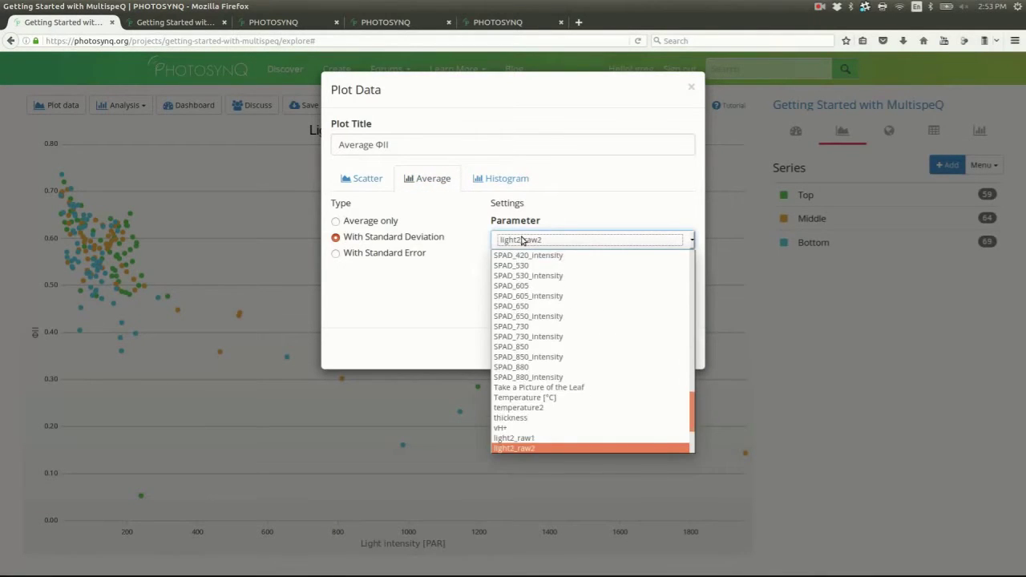
{"action": "scroll", "coordinate": [533, 271], "scroll_direction": "up", "scroll_amount": 12}
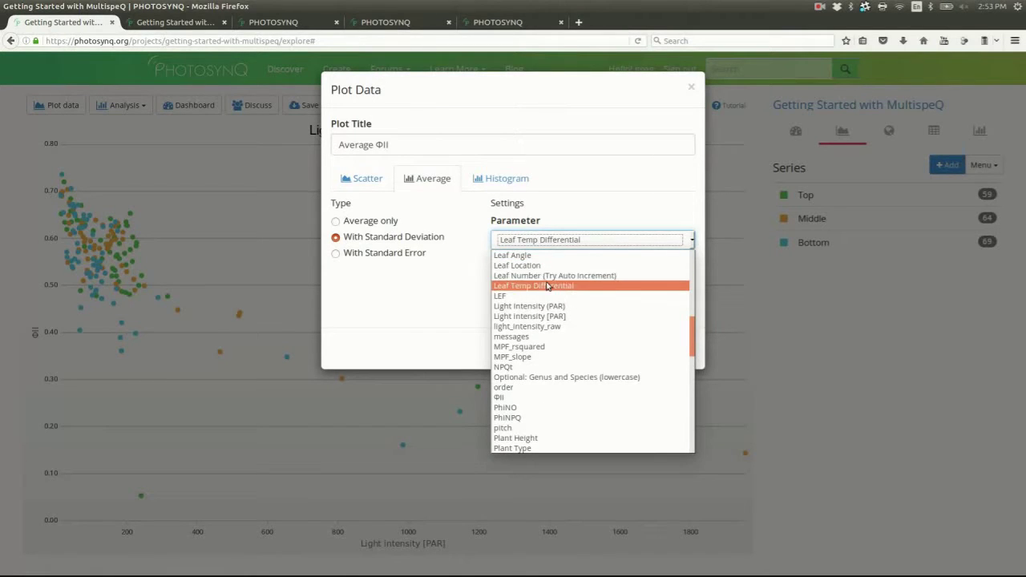
{"action": "left_click", "coordinate": [531, 306]}
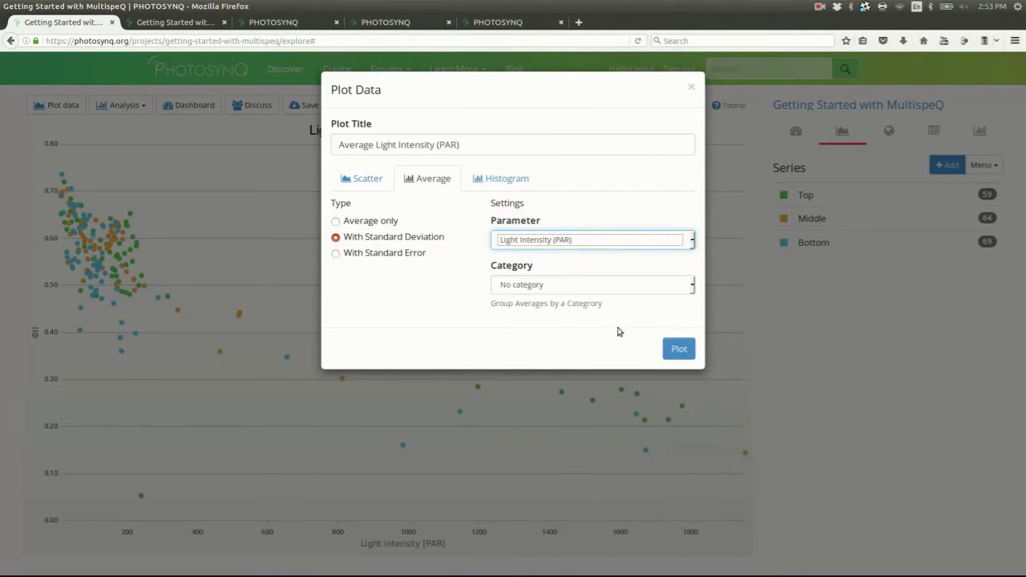
{"action": "left_click", "coordinate": [677, 348]}
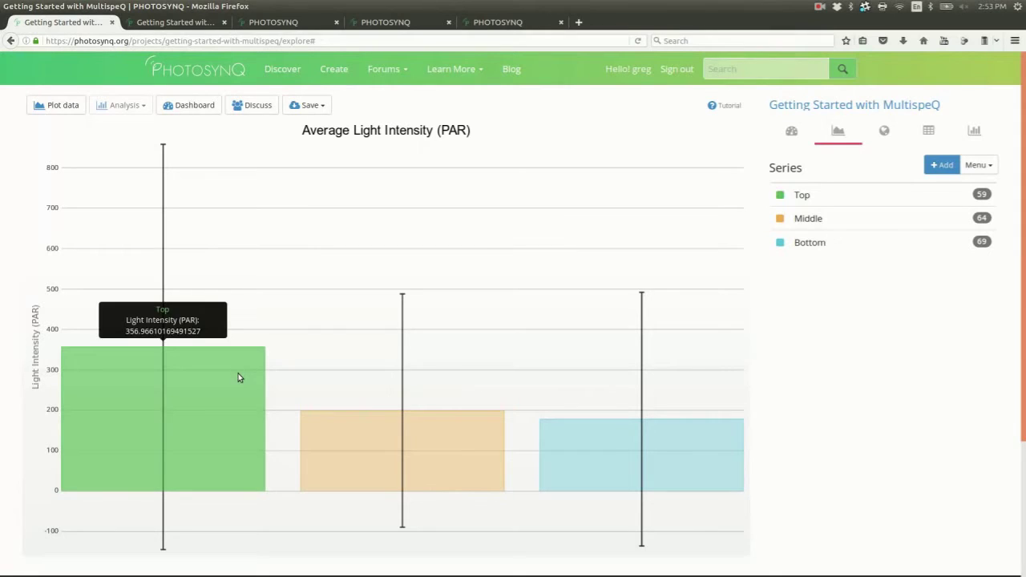
{"action": "mouse_move", "coordinate": [383, 461]}
{"action": "mouse_move", "coordinate": [599, 462]}
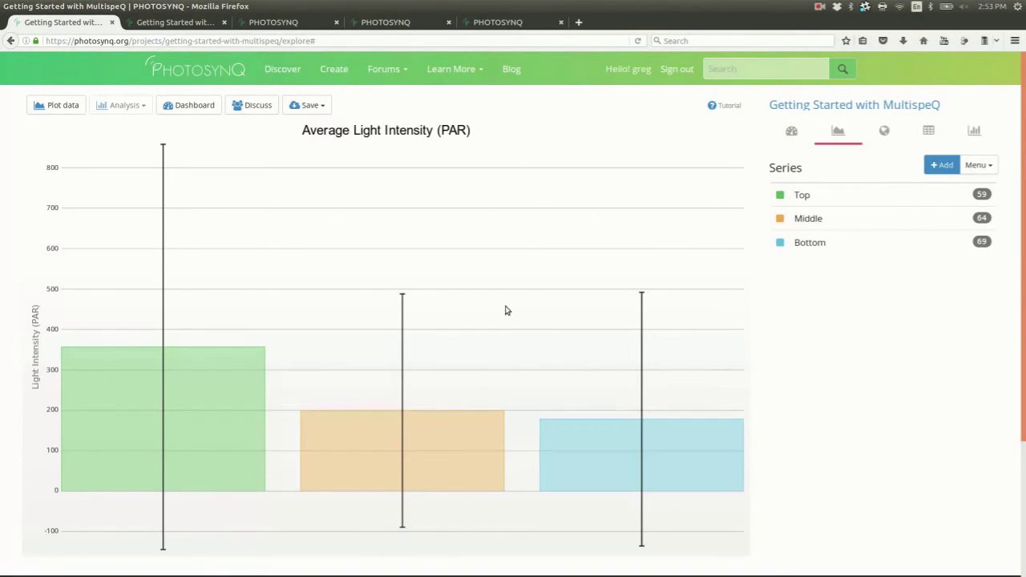
{"action": "left_click", "coordinate": [77, 105]}
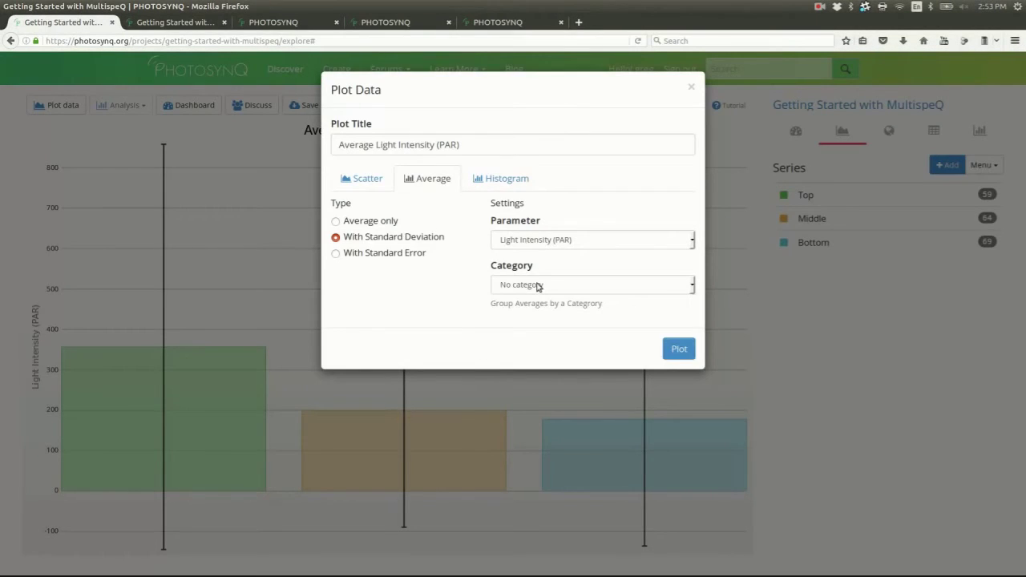
- Group the averages by Genus and Species and redraw the chart
{"action": "left_click", "coordinate": [539, 286]}
{"action": "left_click", "coordinate": [549, 350]}
{"action": "left_click", "coordinate": [669, 352]}
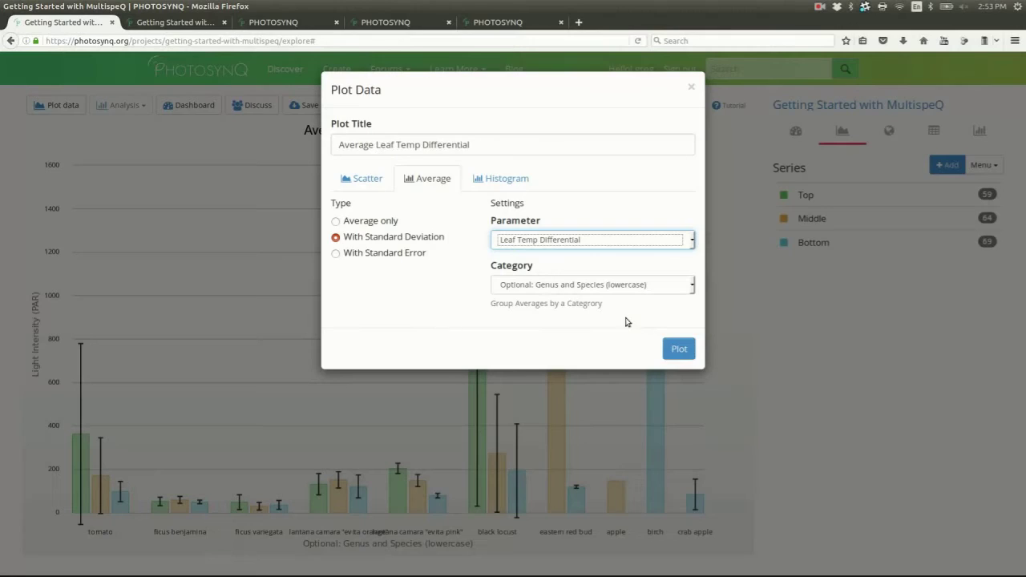
- Plot average Leaf Temp Differential, then average Leaf Angle, and begin a Leaf Angle histogram
{"action": "left_click", "coordinate": [675, 346]}
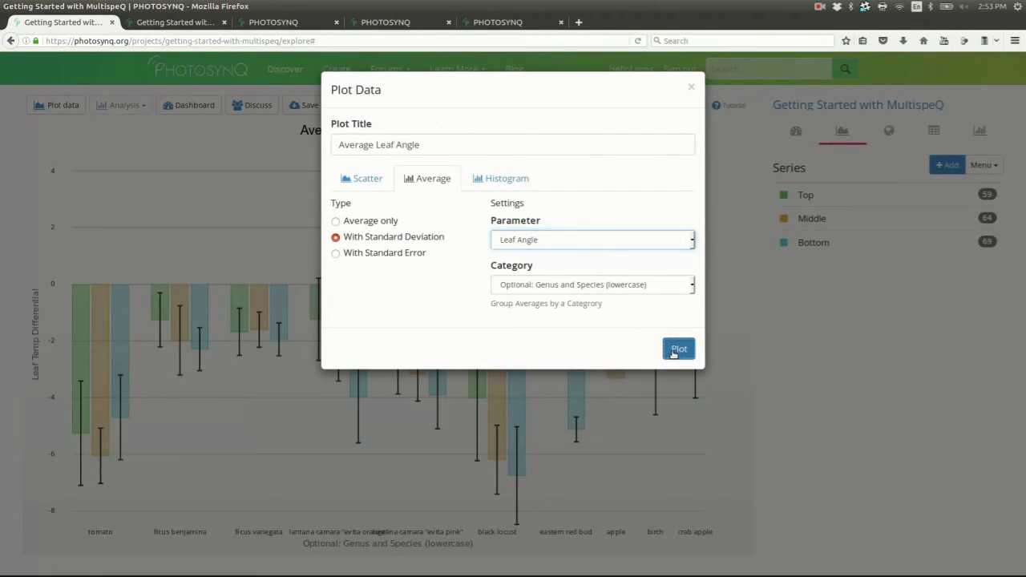
{"action": "left_click", "coordinate": [676, 347]}
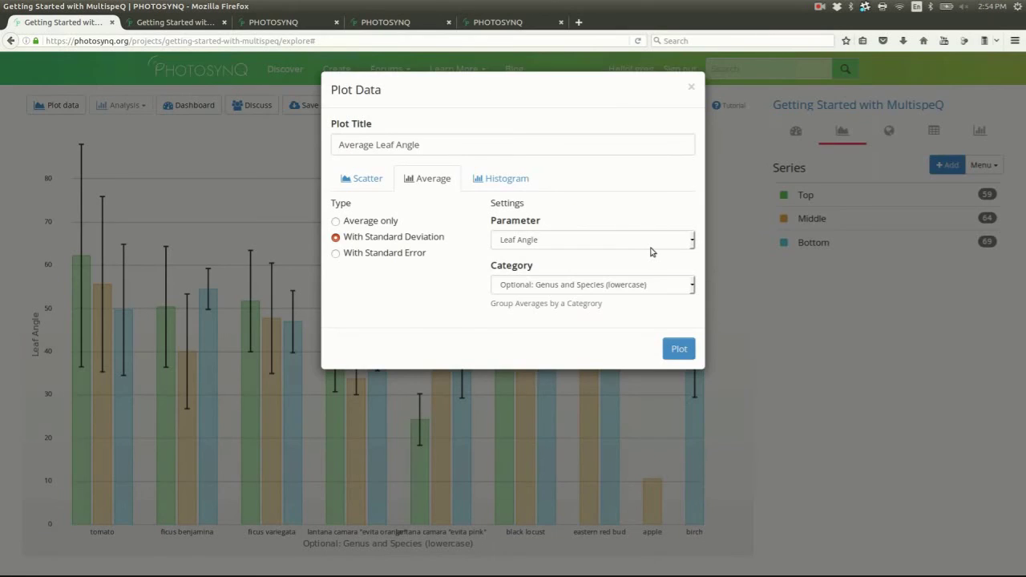
{"action": "left_click", "coordinate": [497, 181]}
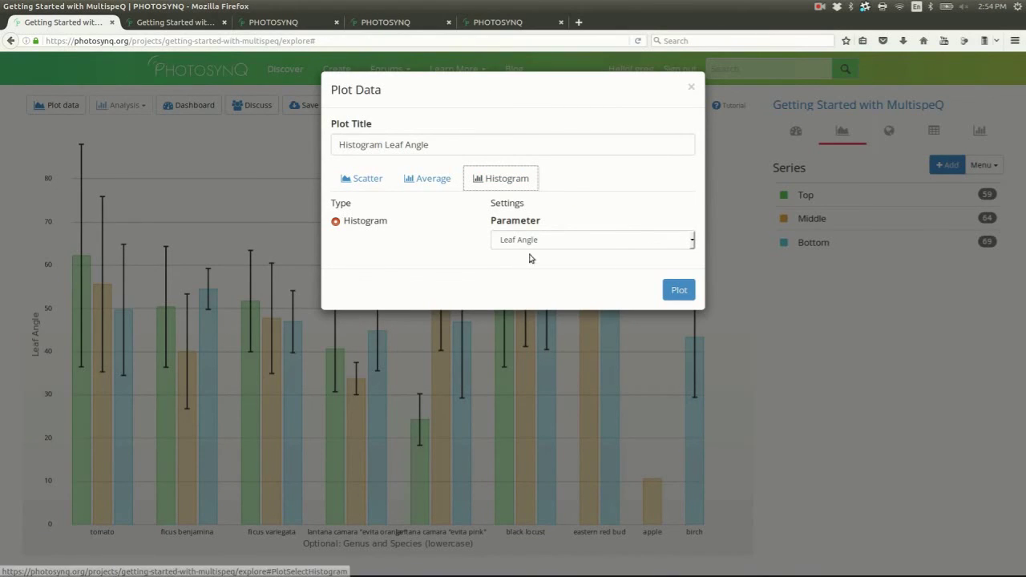